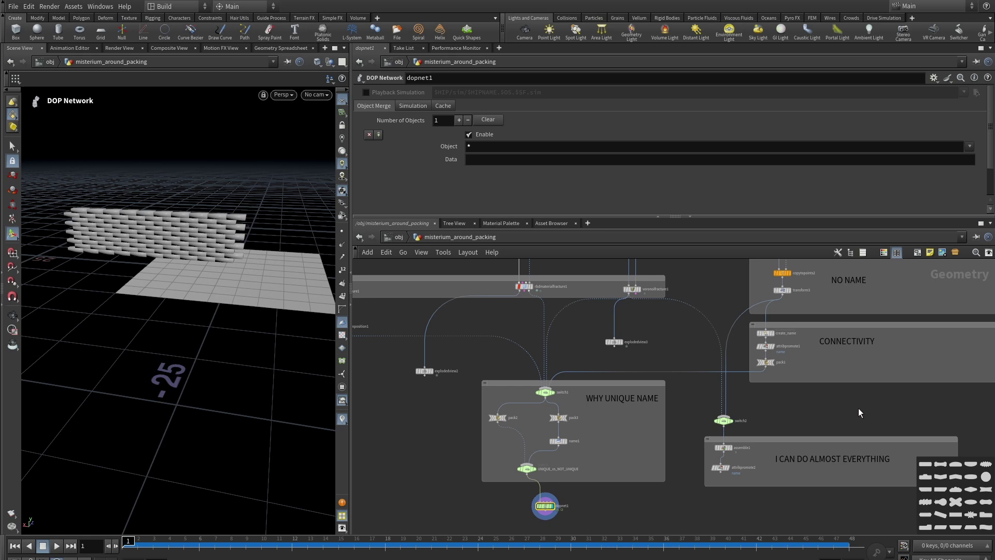
Display the name1 node and compare the node info of name1 and unique in the WHY UNIQUE NAME group
scroll(859, 408, down, 2)
middle_drag(830, 410, 865, 411)
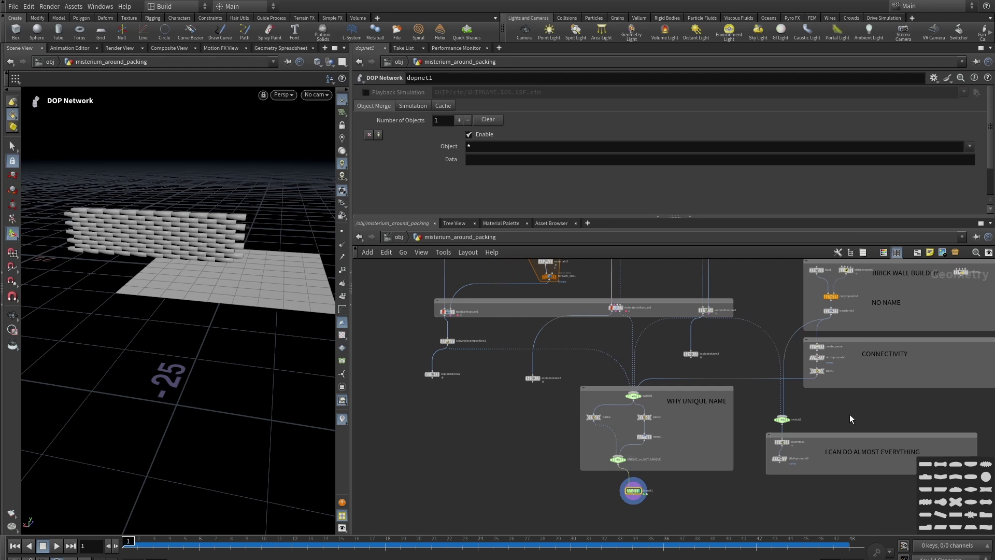
scroll(760, 399, up, 2)
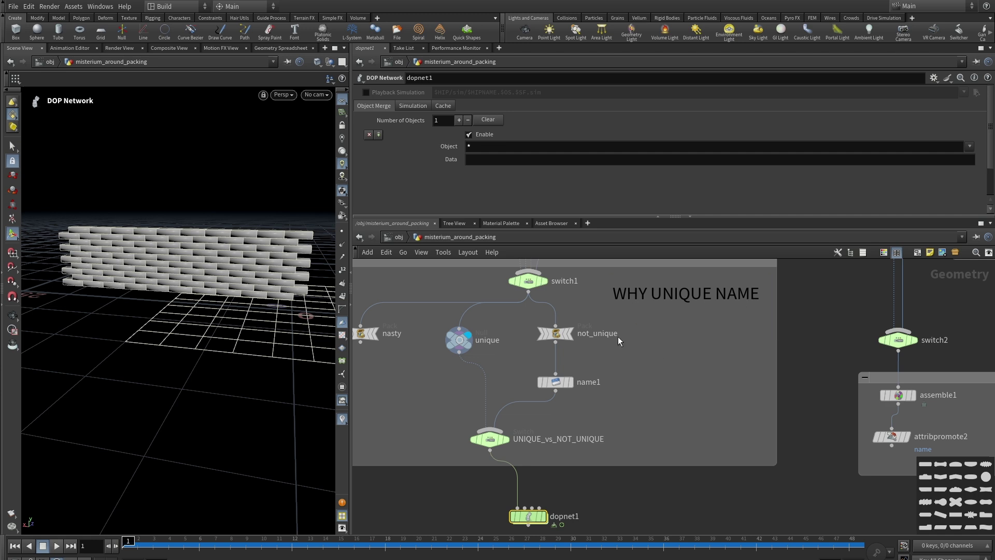
middle_drag(647, 384, 631, 418)
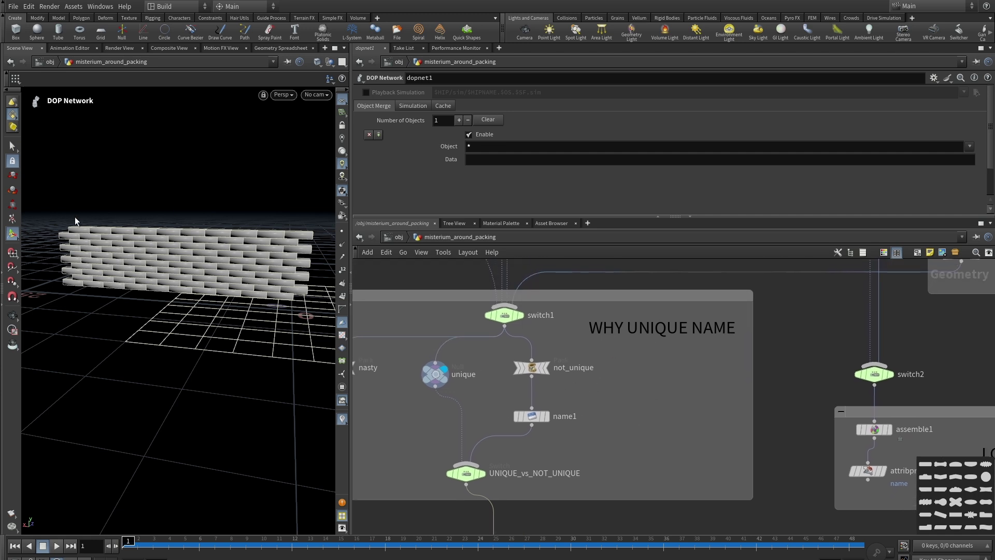
key(f)
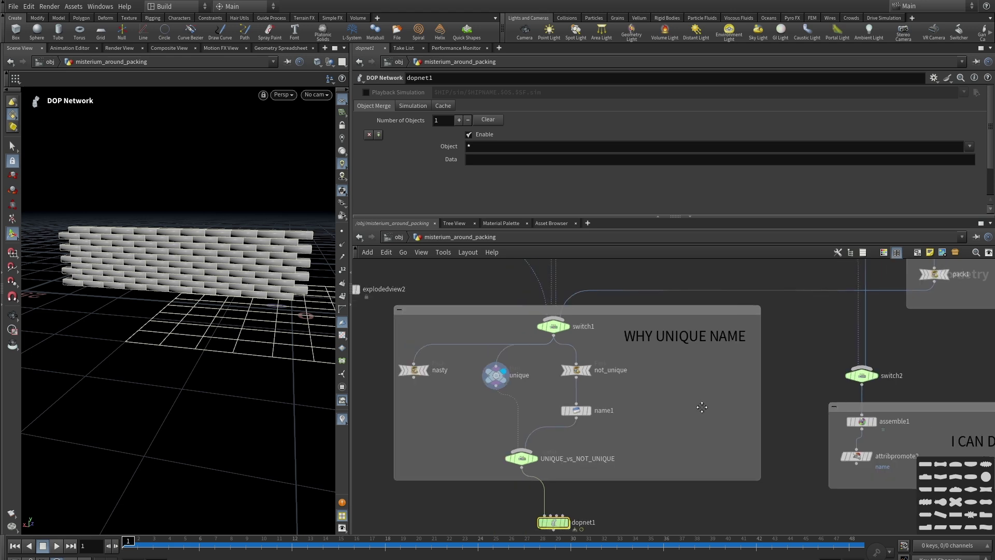
click(557, 394)
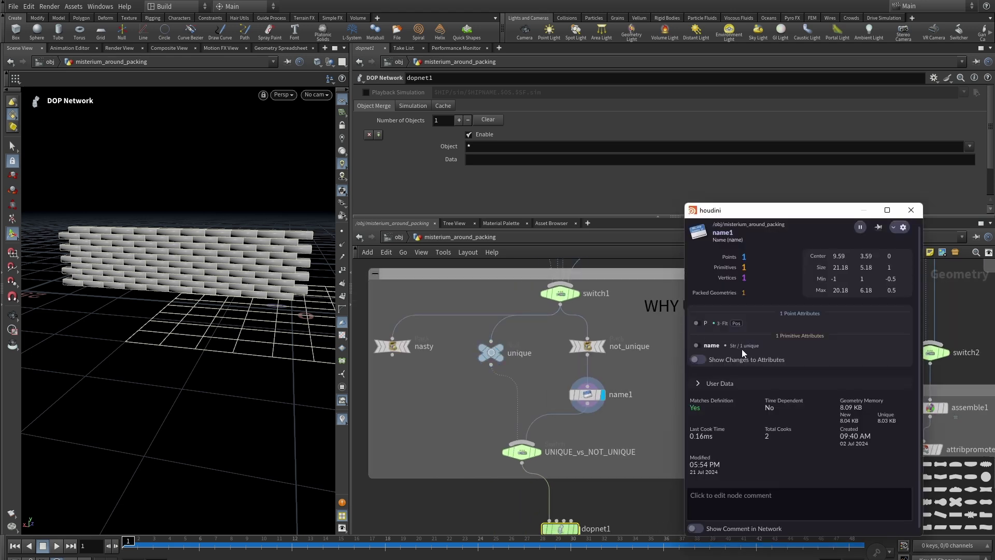
click(492, 355)
click(465, 353)
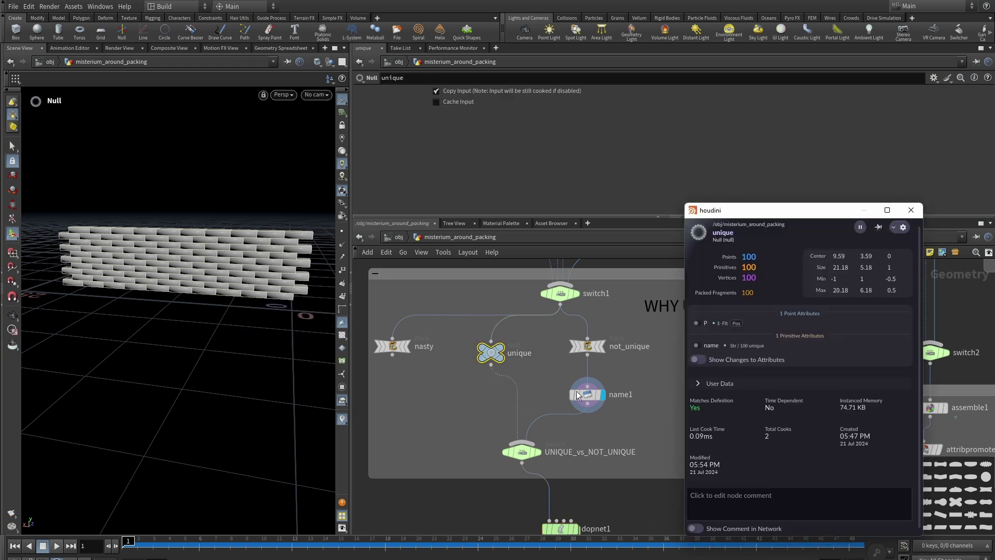
Enter the dopnet1 network, play the brick wall simulation, and rewind it to frame 1
middle_drag(629, 427, 623, 387)
scroll(622, 386, down, 3)
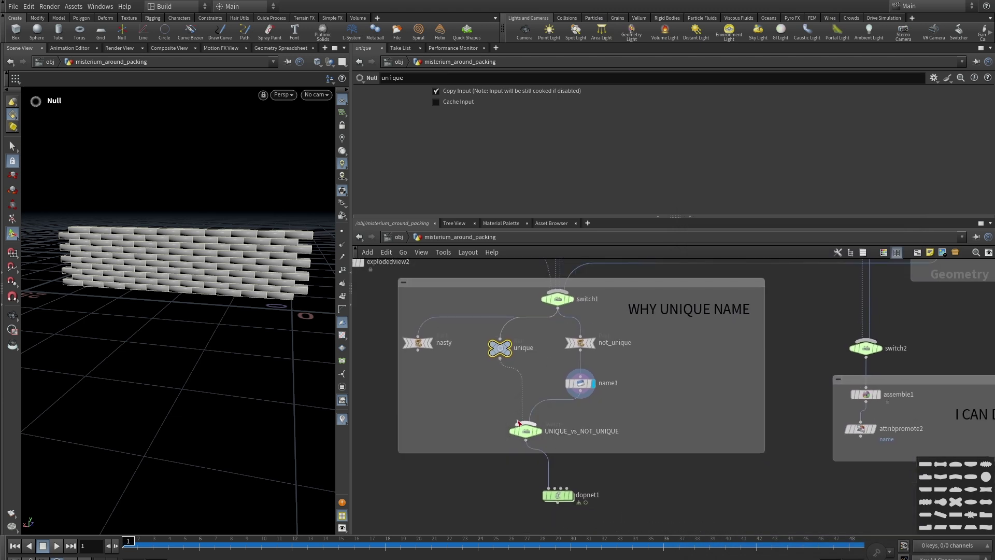
double_click(557, 495)
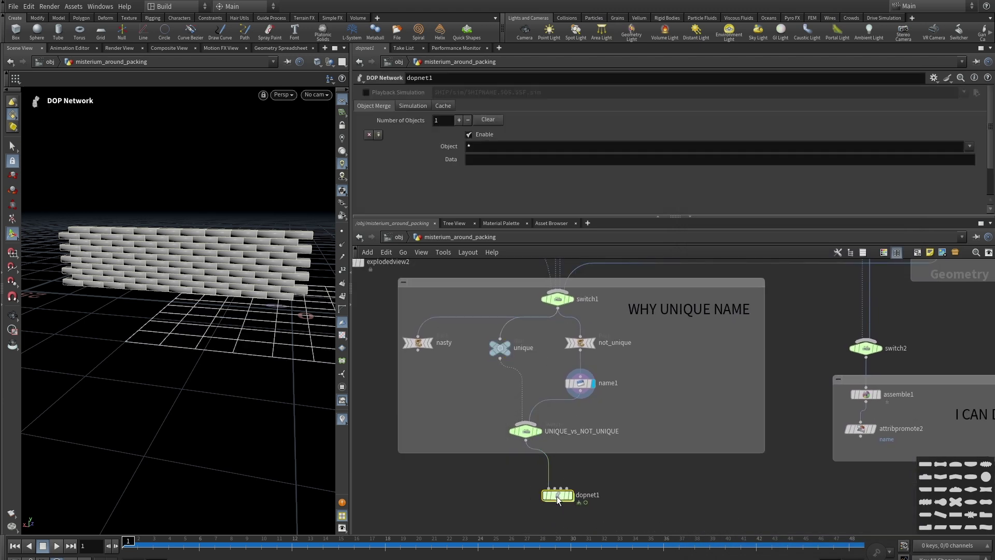
click(57, 546)
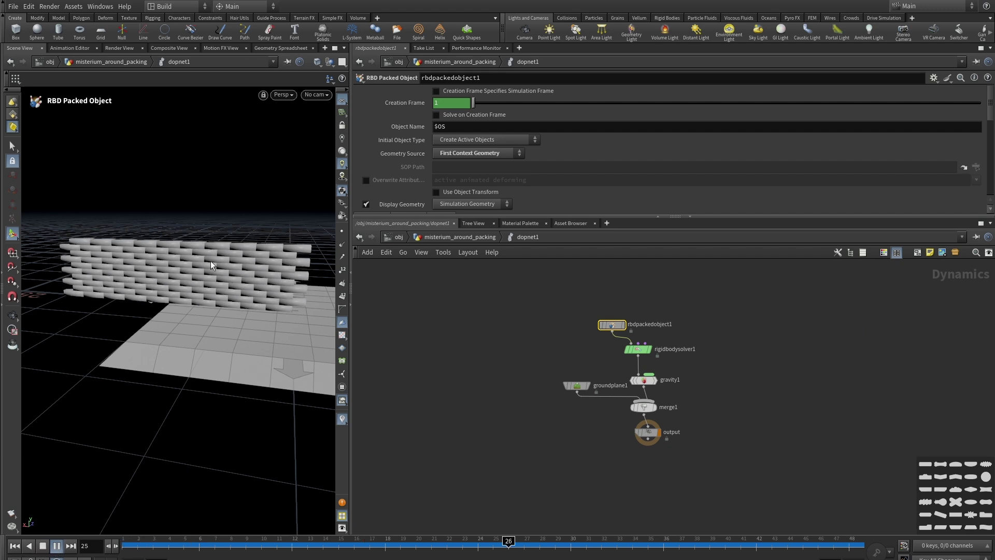
click(43, 546)
click(15, 546)
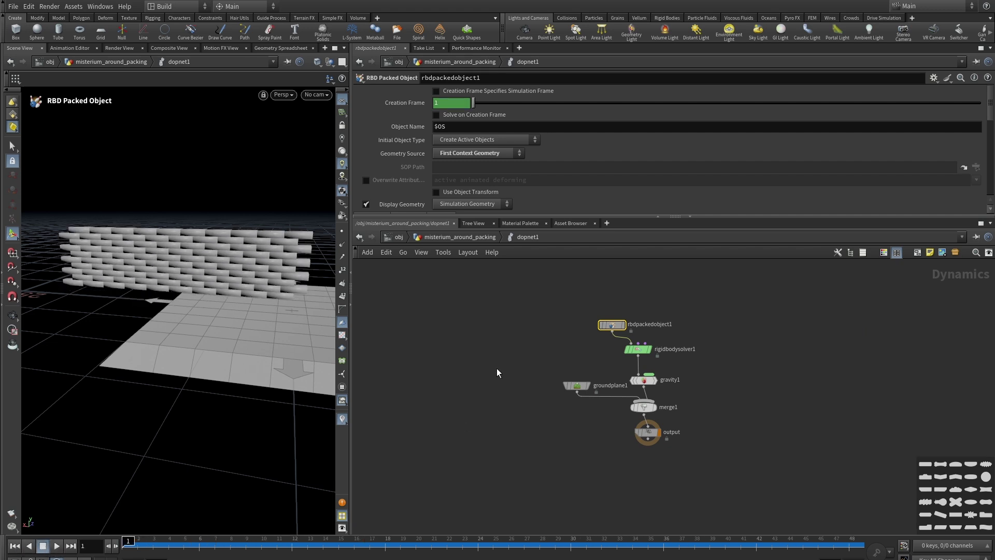
Return to the geometry network, set the UNIQUE_vs_NOT_UNIQUE switch to input 0, and play the simulation inside dopnet1
key(u)
click(523, 432)
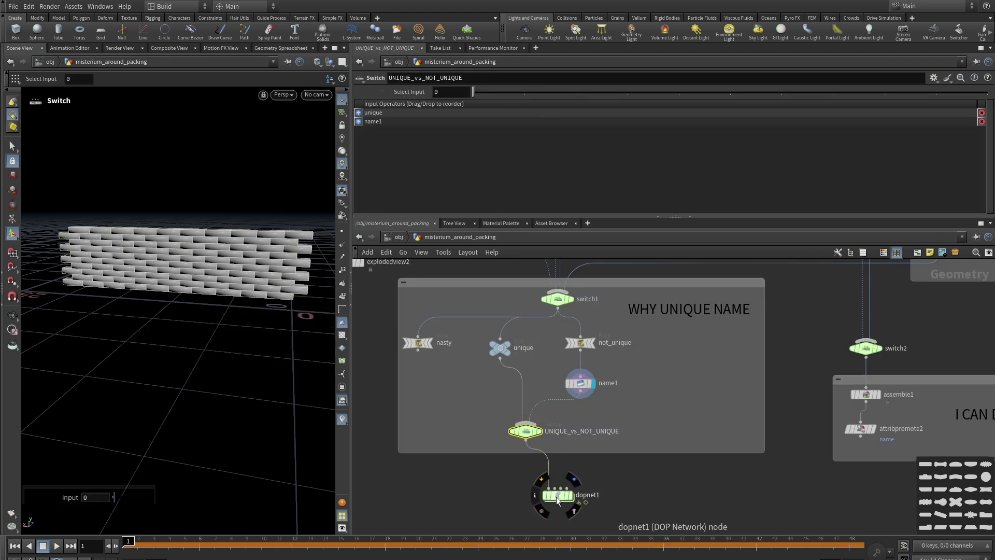
double_click(558, 495)
click(56, 546)
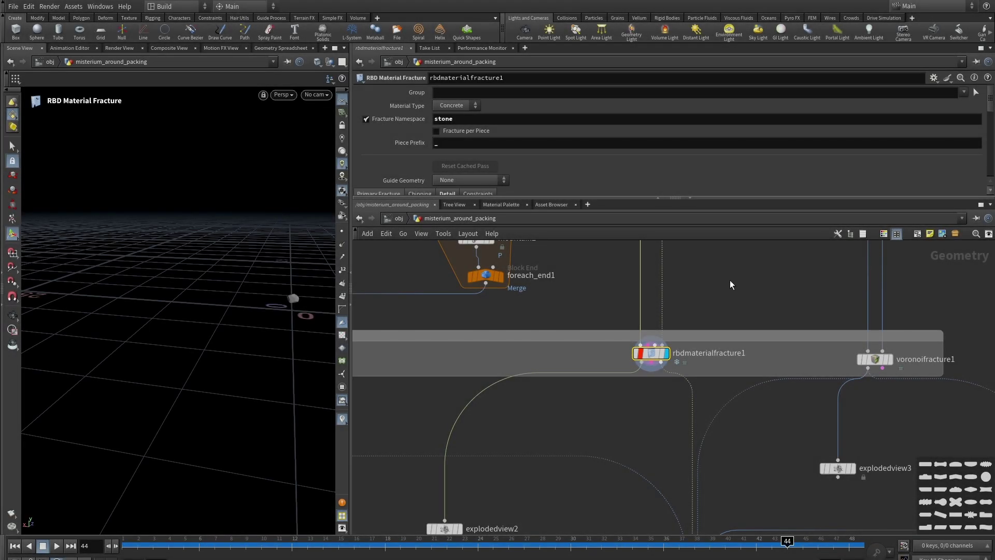
Display the booleanfracture1 node and check the name attribute in its node info
key(1)
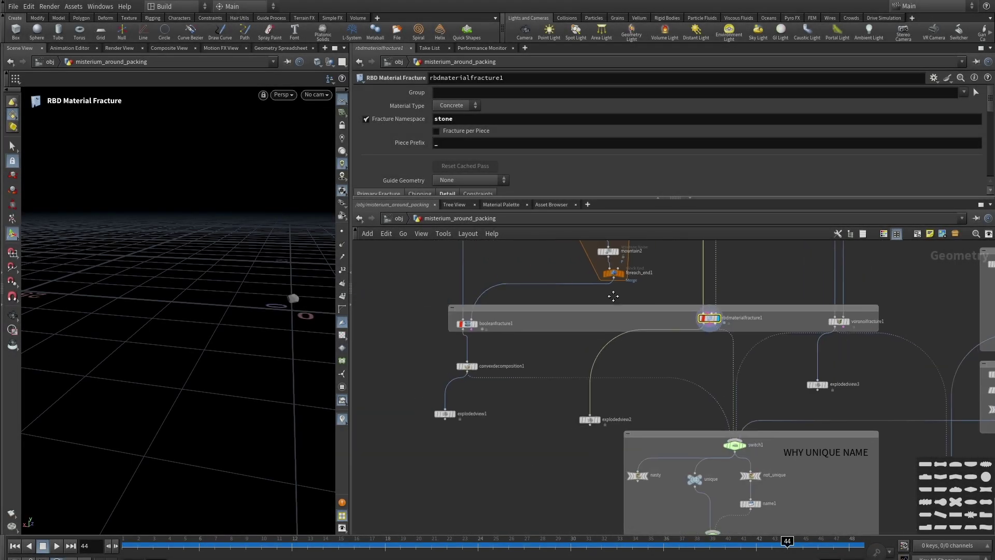
scroll(646, 307, up, 3)
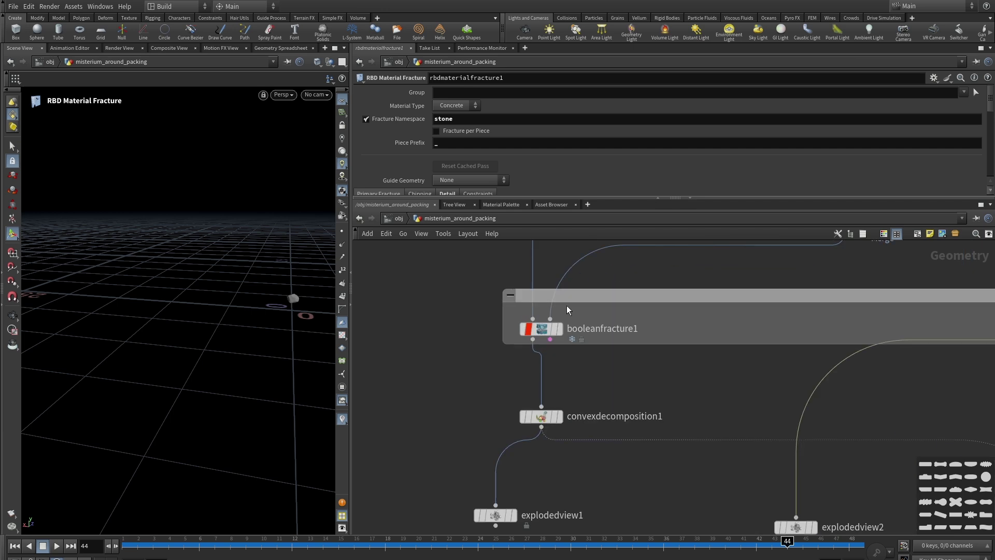
click(550, 332)
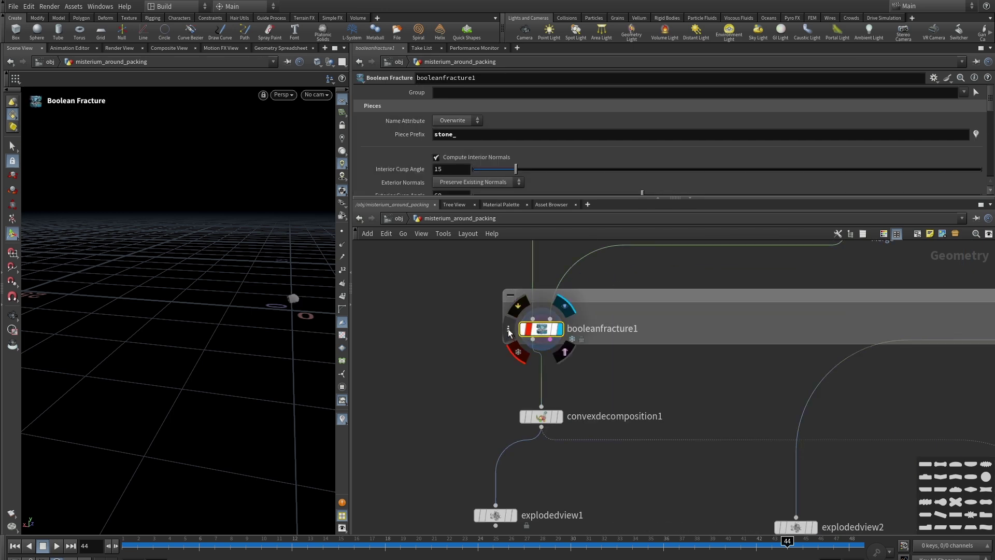
click(508, 329)
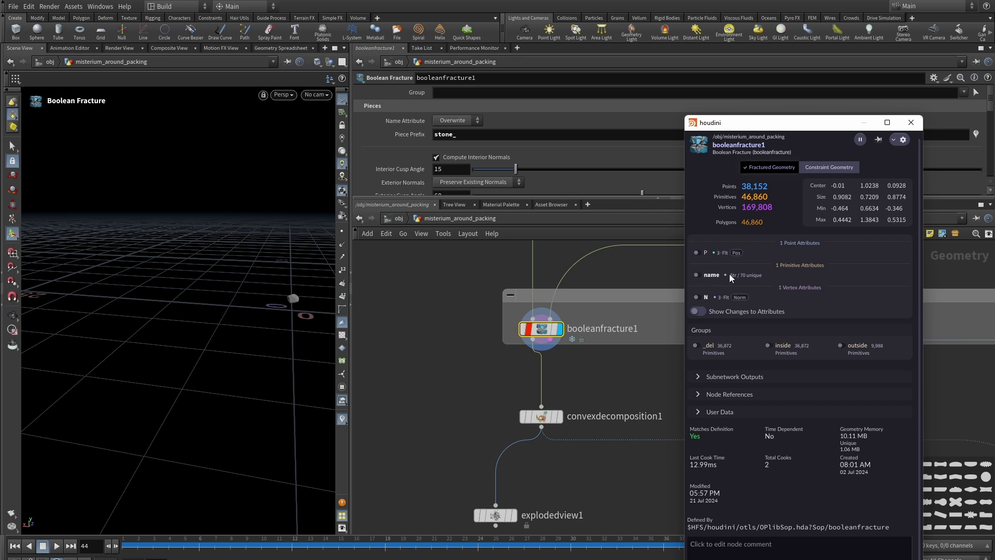
click(911, 122)
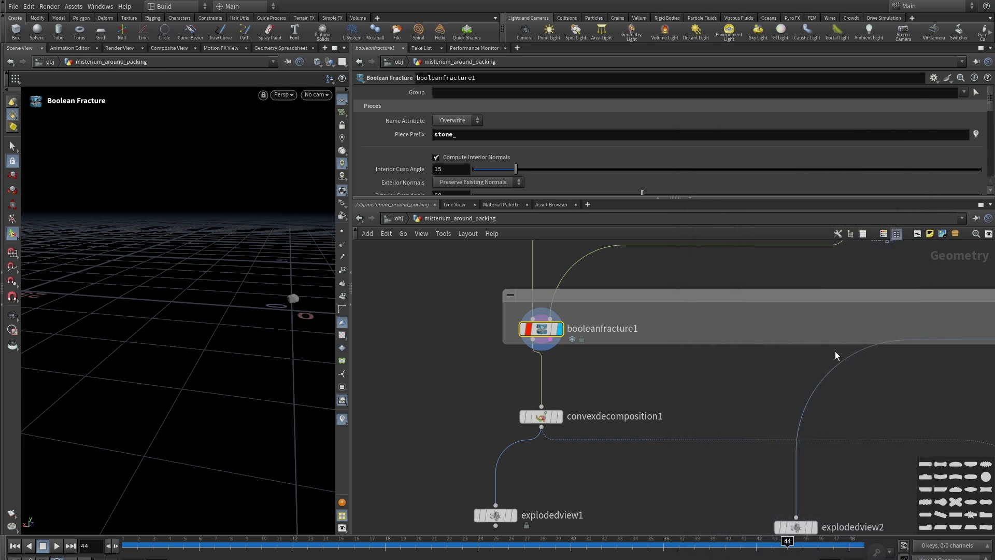
Check the name attribute in the node info of rbdmaterialfracture1 and voronoifracture1
middle_drag(884, 391, 637, 392)
scroll(639, 384, up, 3)
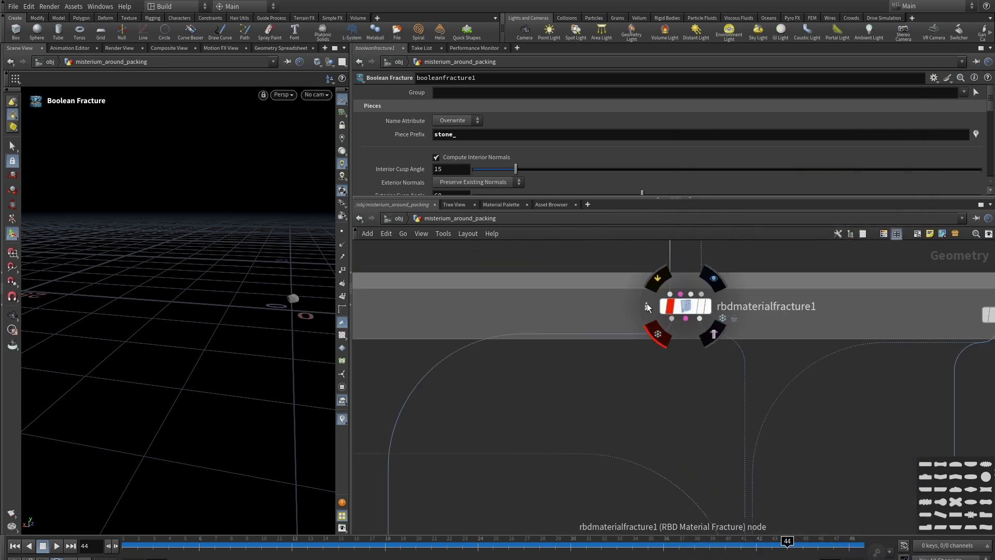
click(648, 307)
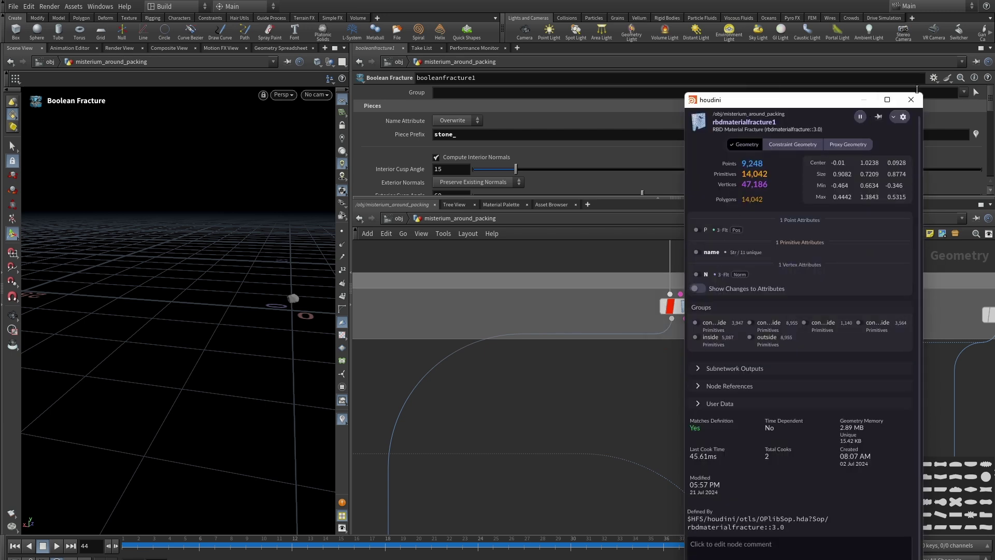
scroll(789, 400, down, 3)
scroll(726, 384, up, 5)
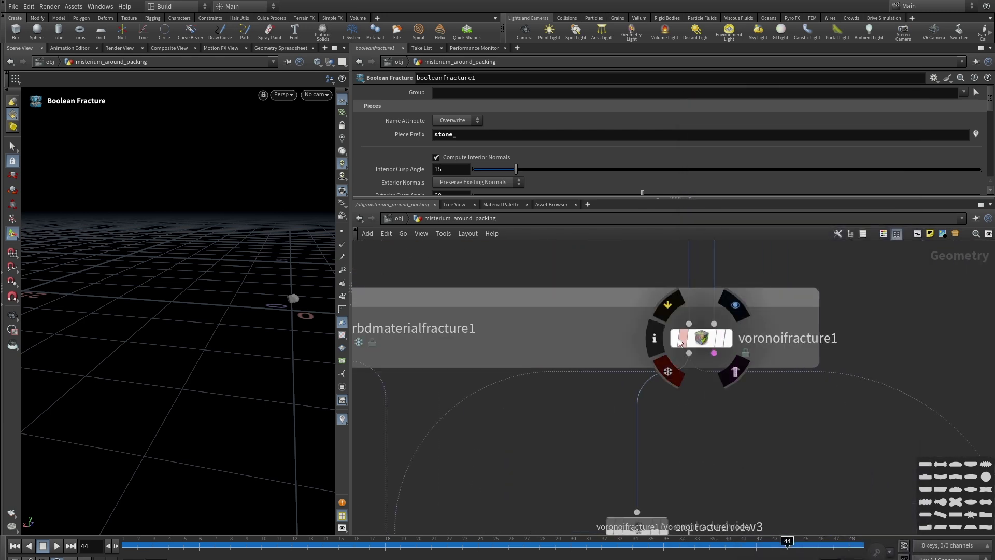
mouse_move(656, 340)
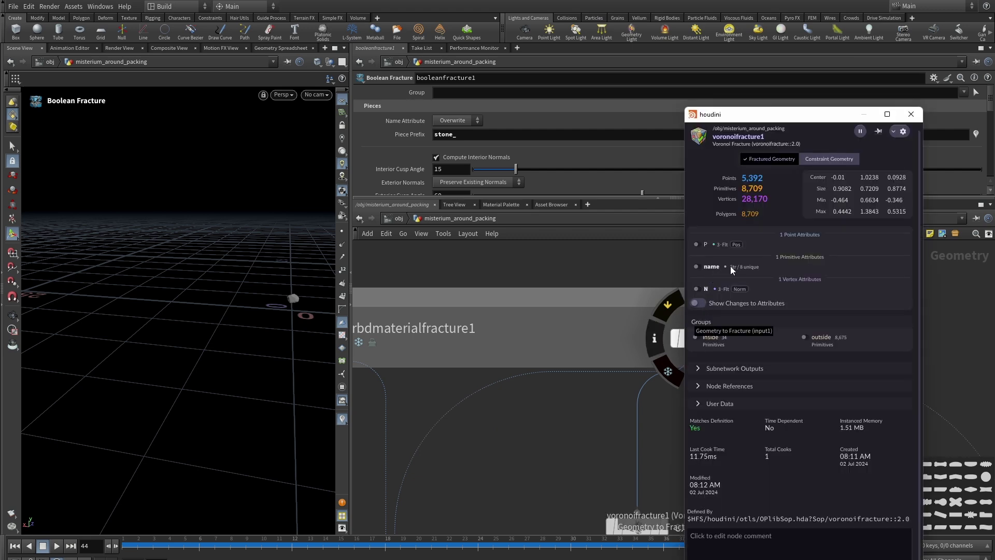
Display the box1 node and the attribwrangle1 node of the brick wall builder in turn
scroll(692, 428, down, 4)
middle_drag(729, 373, 556, 301)
scroll(555, 301, up, 2)
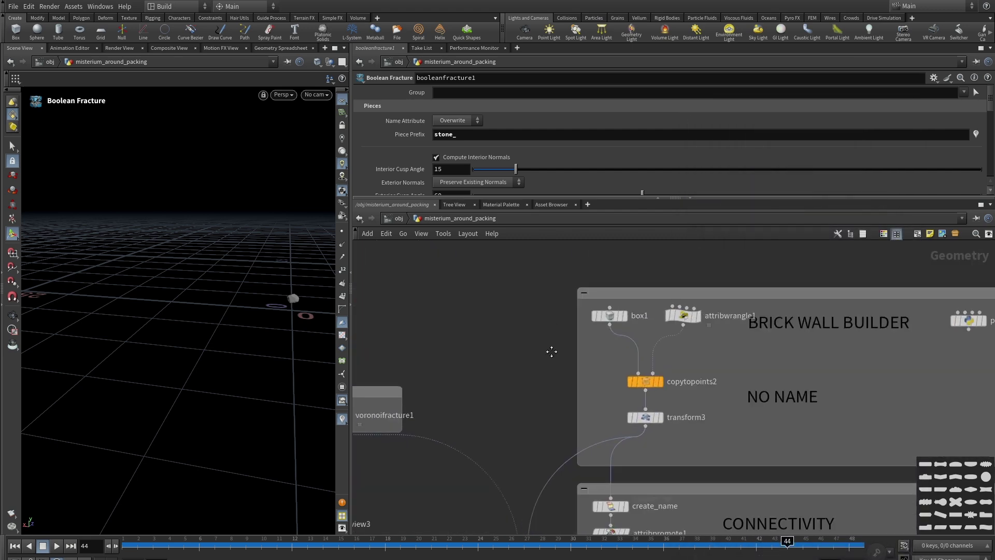
middle_drag(554, 350, 558, 319)
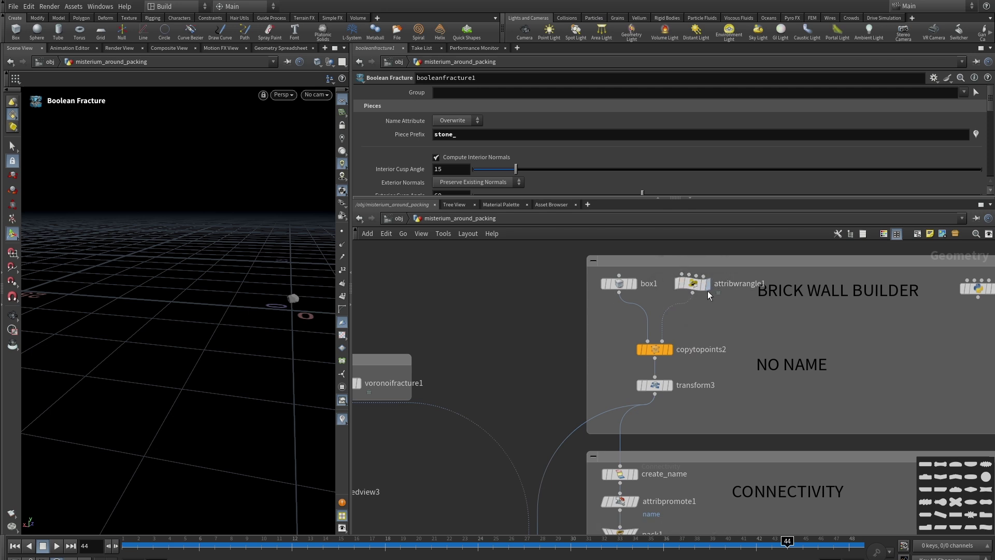
click(634, 284)
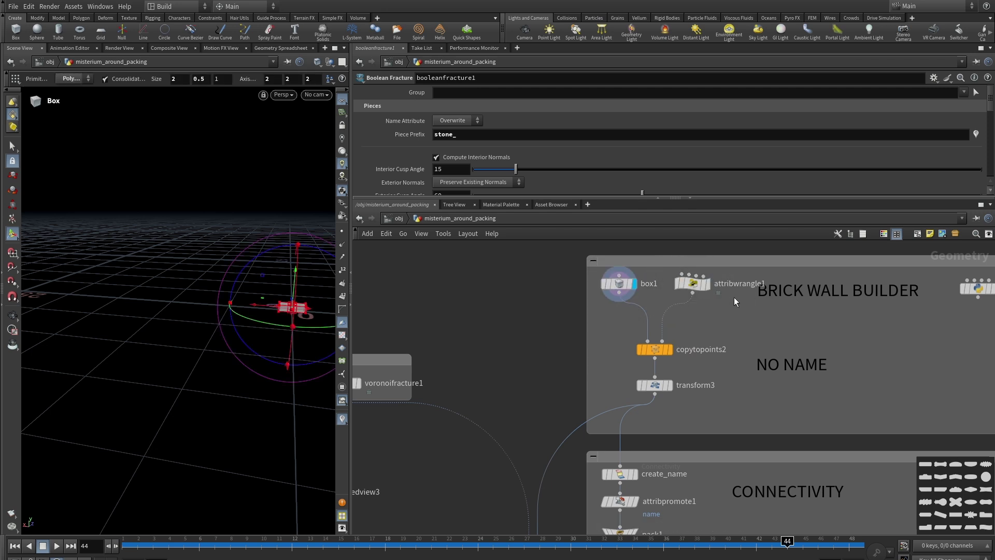
click(709, 284)
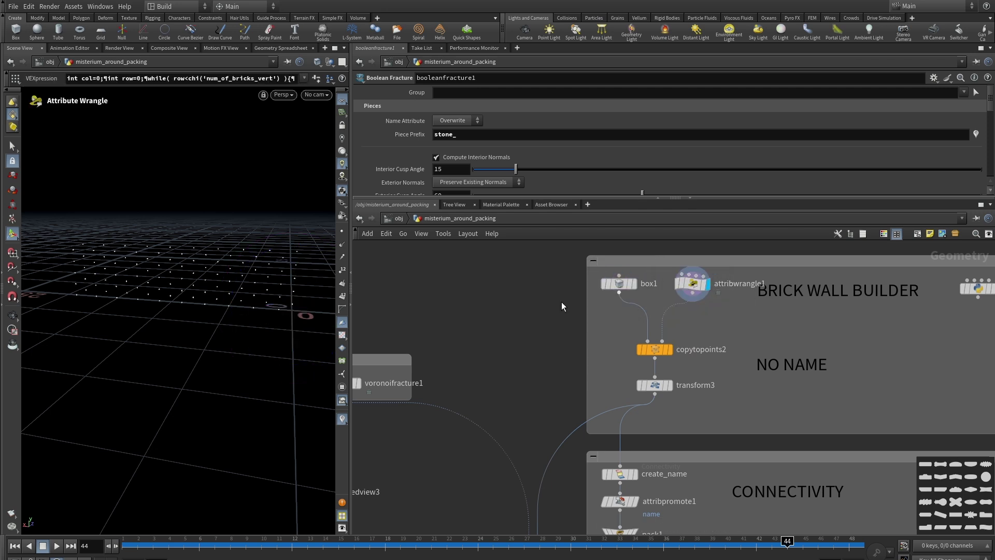
Display the transform3 node's brick wall and view the attributes in its node info
click(670, 385)
click(657, 386)
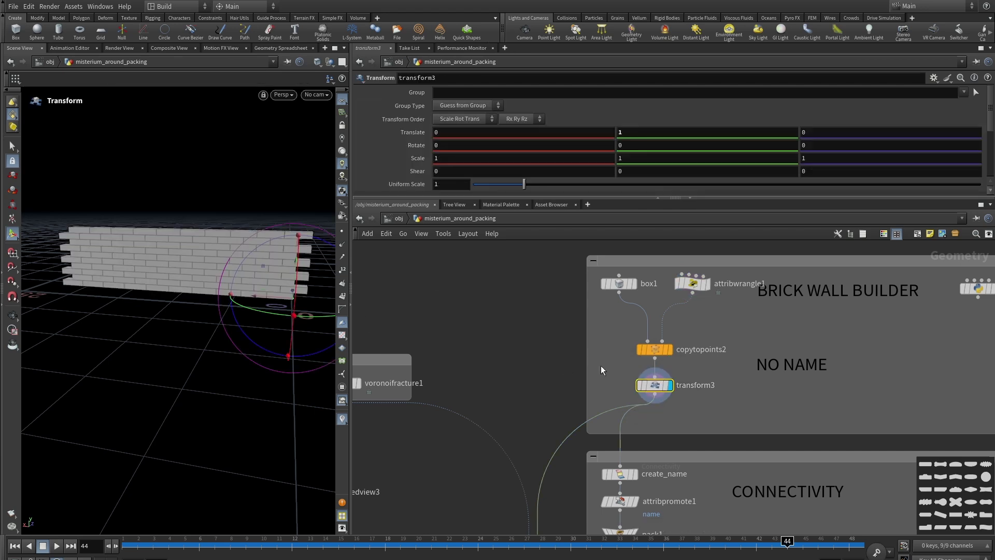
click(628, 384)
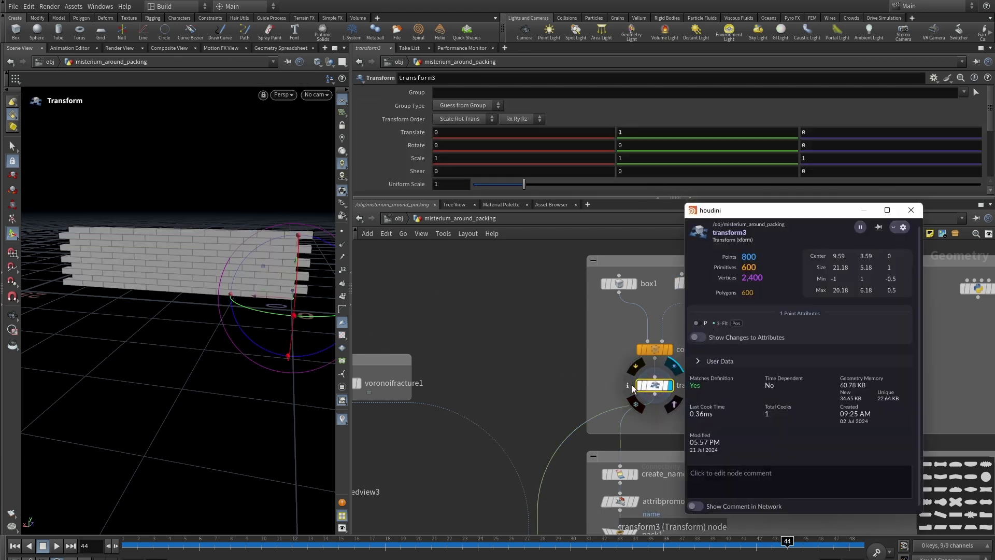
drag(799, 213, 847, 177)
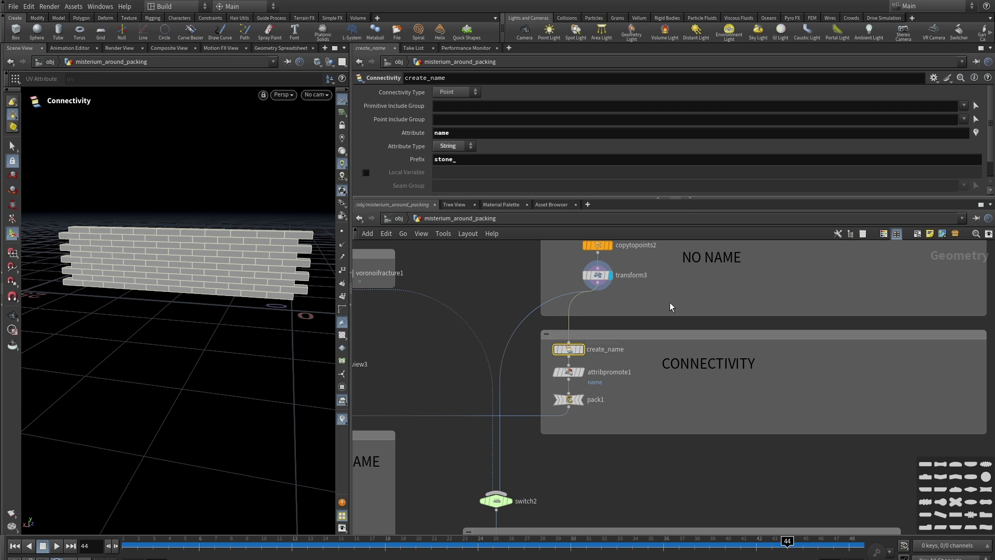
Add a Connectivity node in the empty area between voronoifracture1 and the brick wall builder group
scroll(670, 306, up, 3)
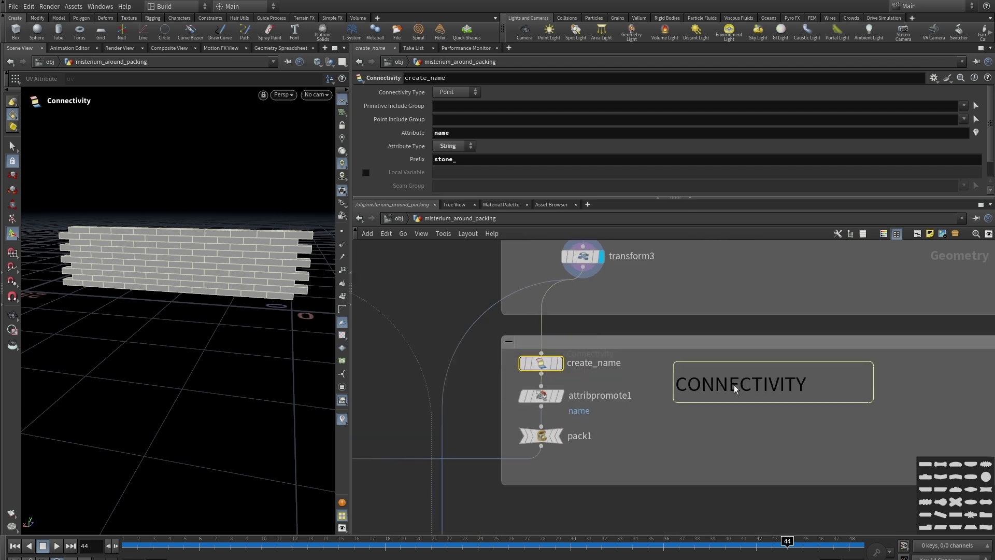
scroll(809, 384, down, 3)
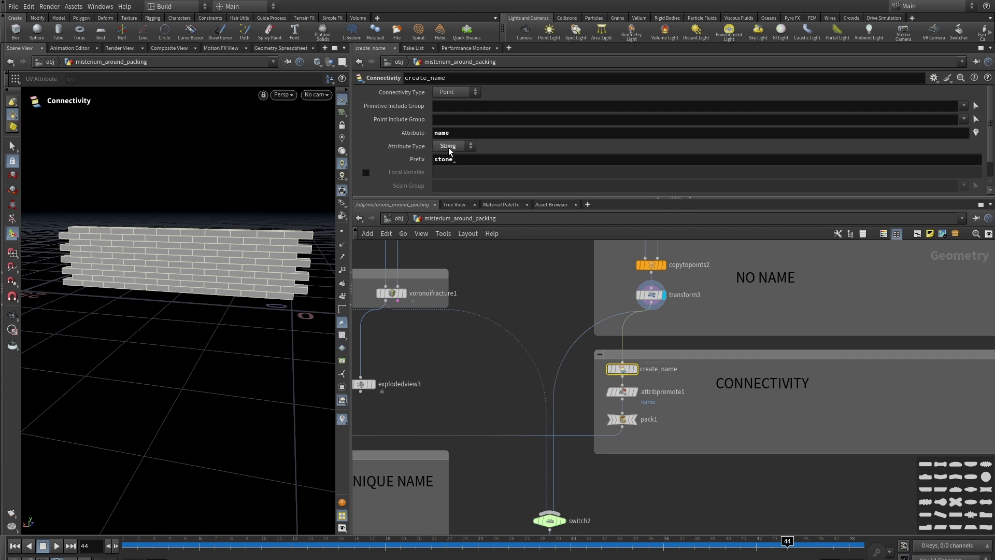
key(Tab)
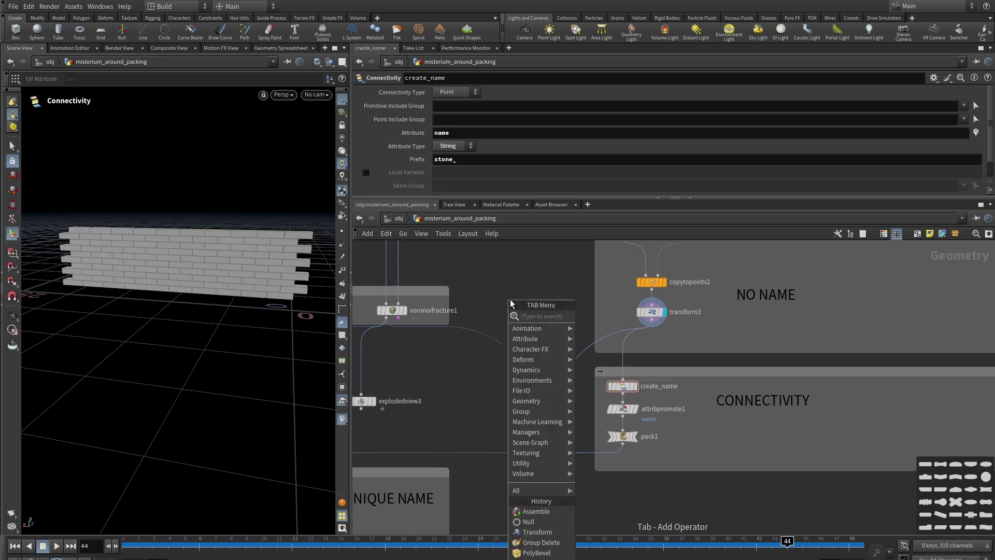
text(con)
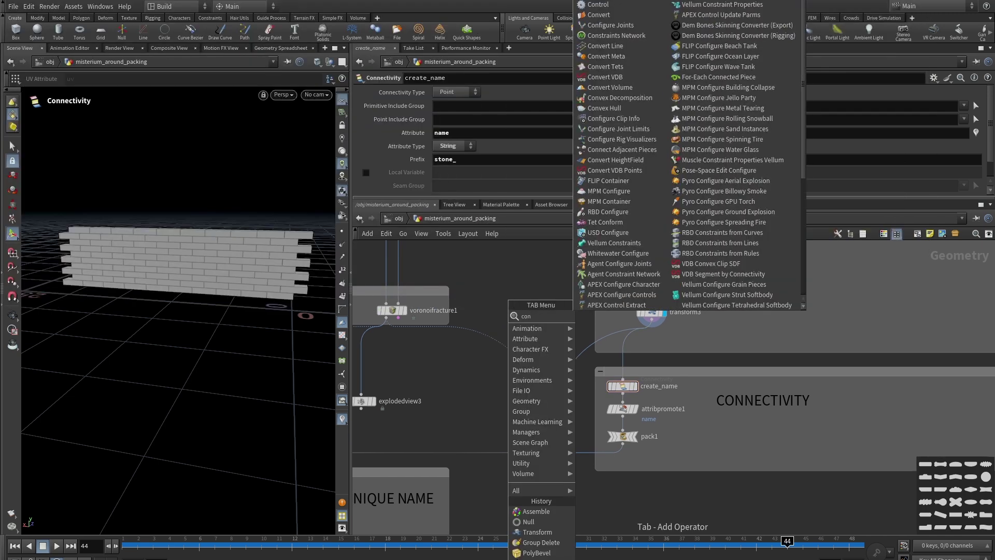
key(Return)
click(534, 322)
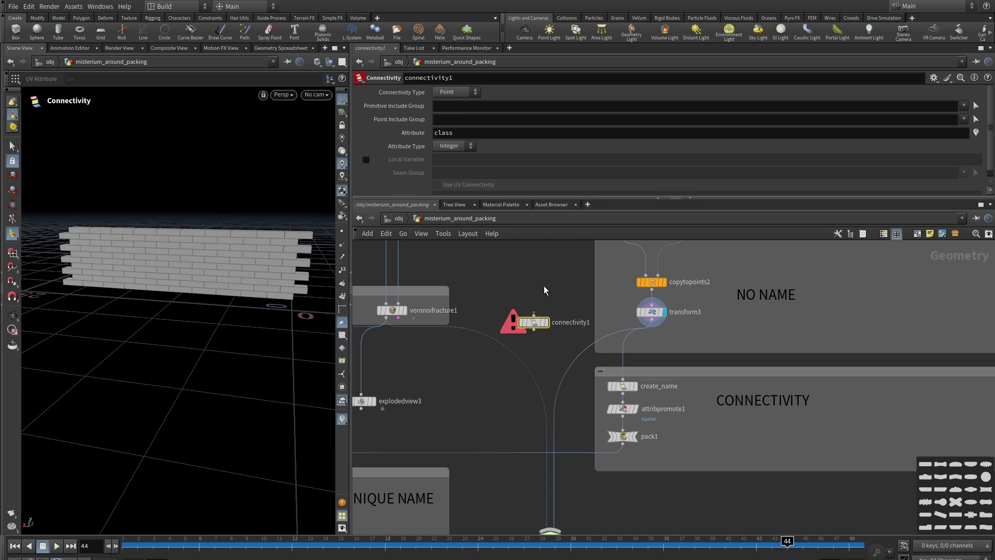
Wire transform3 into the new Connectivity node, display it, and view the attributes in its node info
scroll(545, 290, up, 3)
drag(703, 354, 534, 347)
key(r)
click(500, 358)
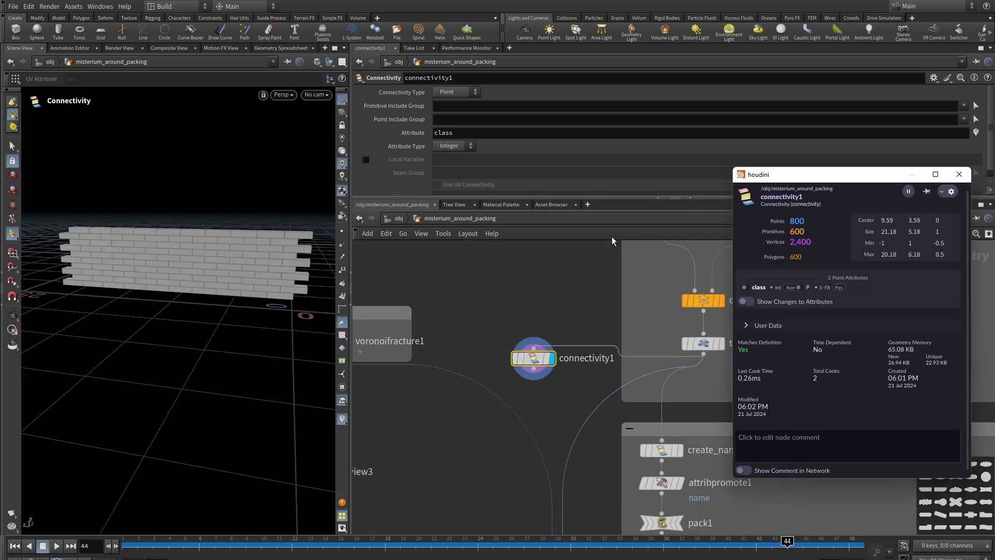
click(960, 176)
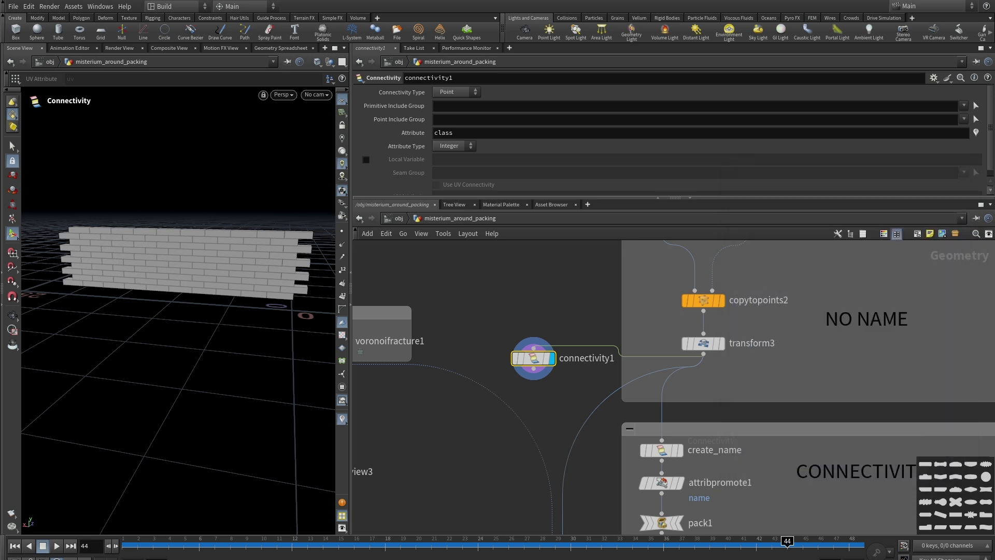
Examine the class attribute of connectivity1's points in the Geometry Spreadsheet through the last row and return to the Scene View
click(291, 48)
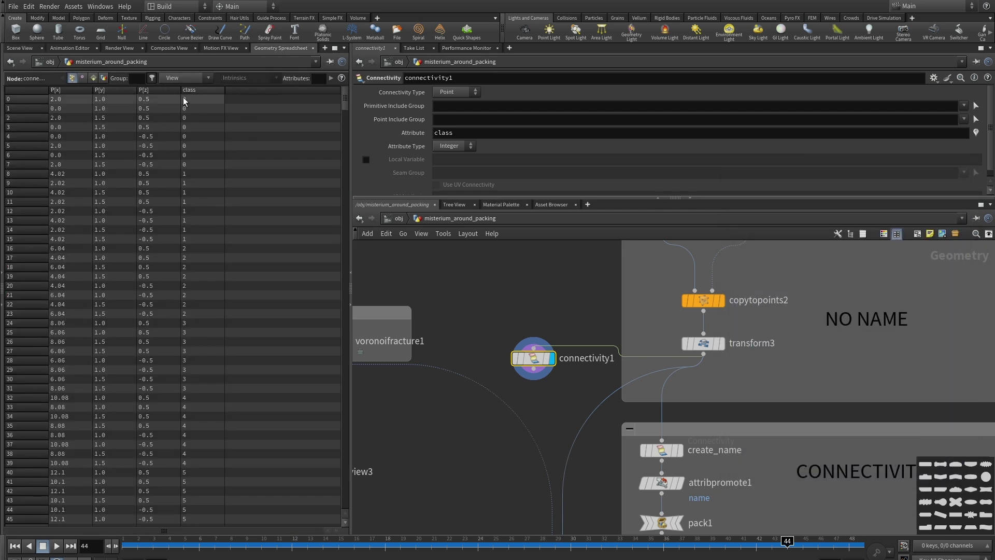
drag(344, 101, 344, 497)
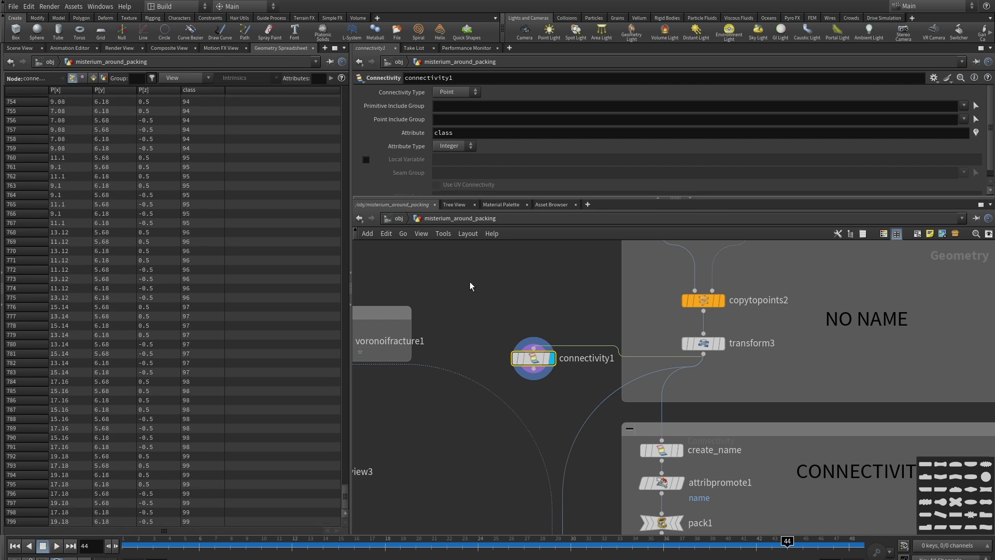
click(18, 46)
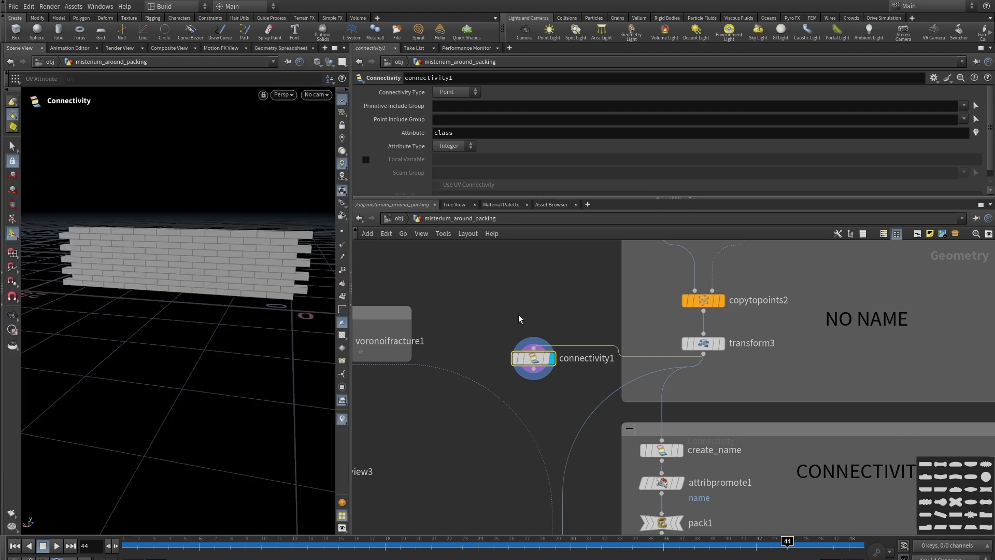
Set connectivity1's Attribute to name, its Attribute Type to String and its Prefix to brick_
mouse_move(535, 364)
double_click(462, 132)
text(name)
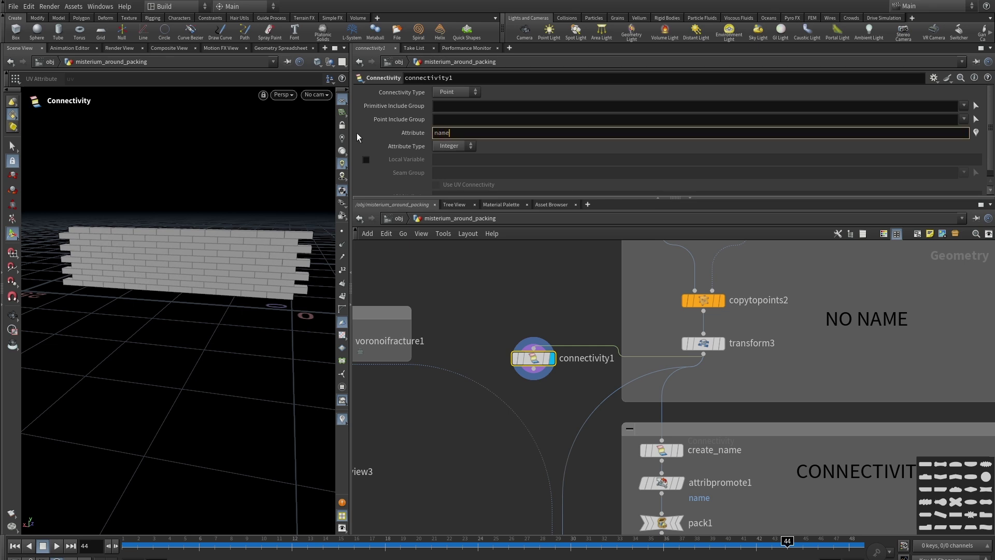
click(459, 146)
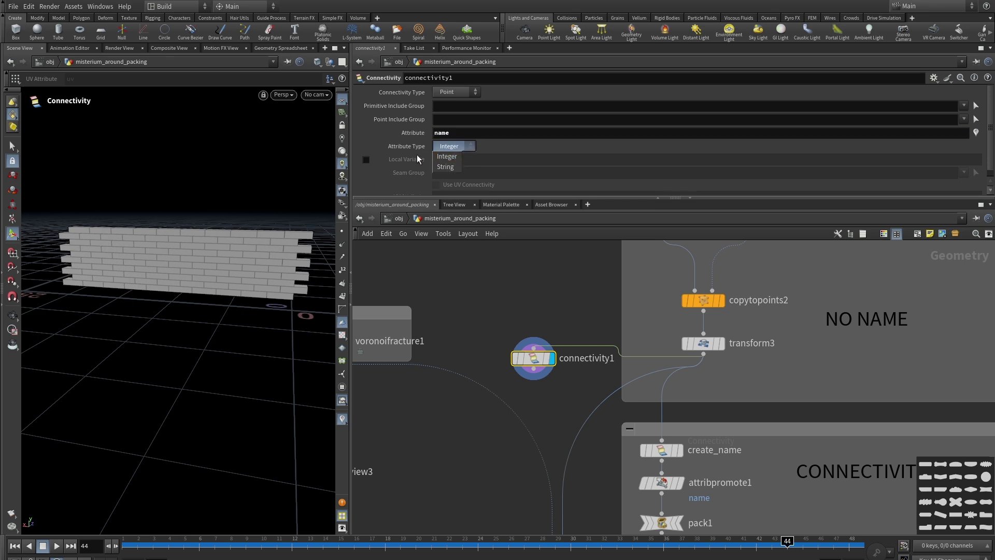
click(446, 166)
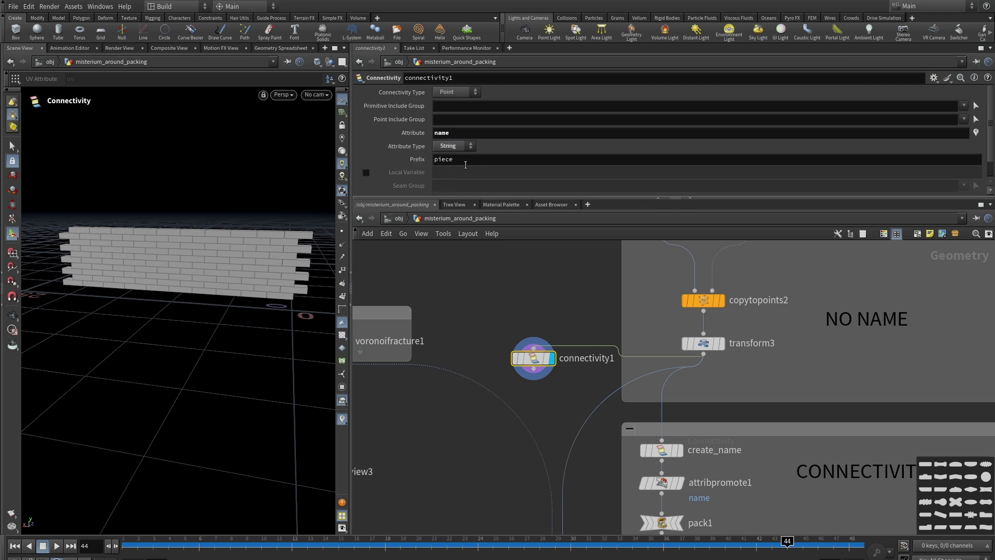
click(472, 161)
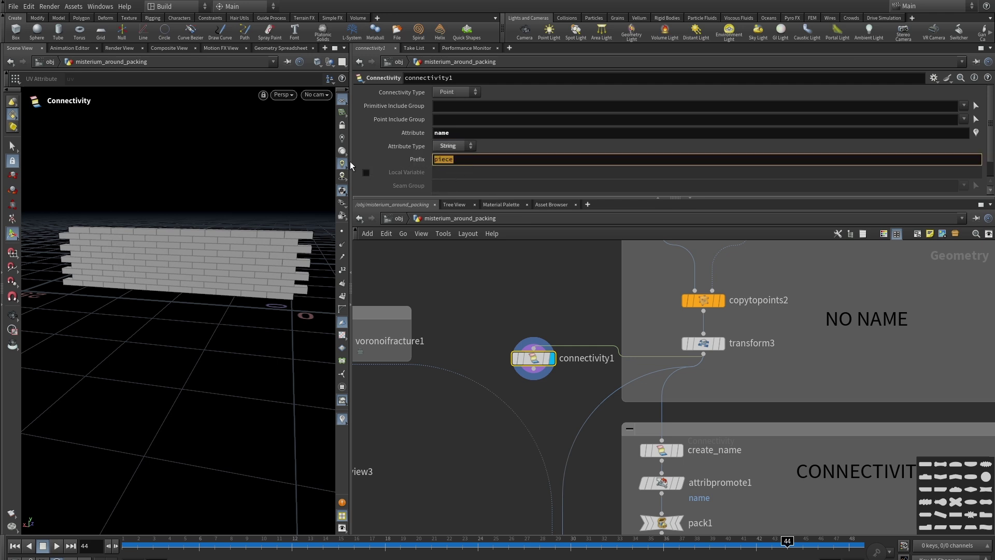
text(brick_)
key(Return)
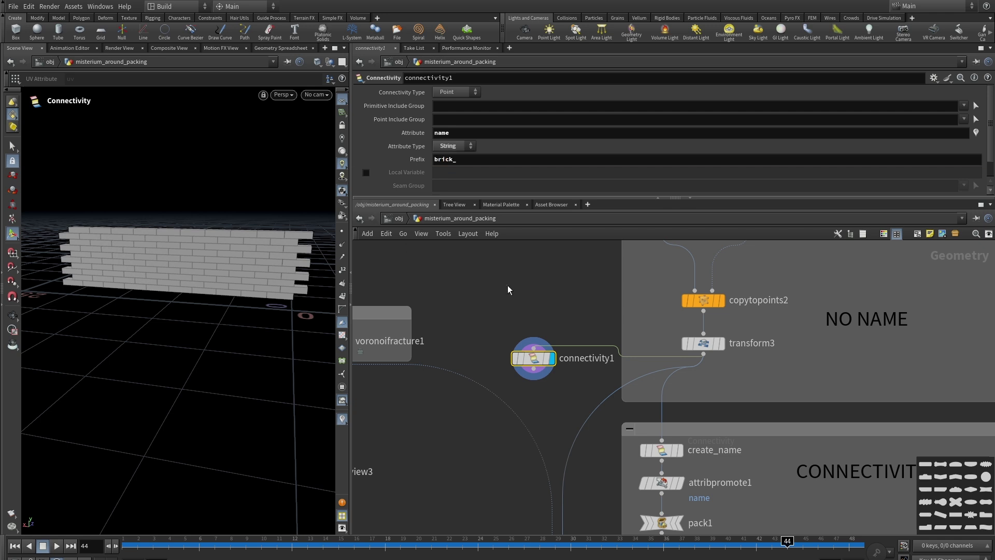
Check the points' name values in the Geometry Spreadsheet, sorting the rows by the name column
click(280, 48)
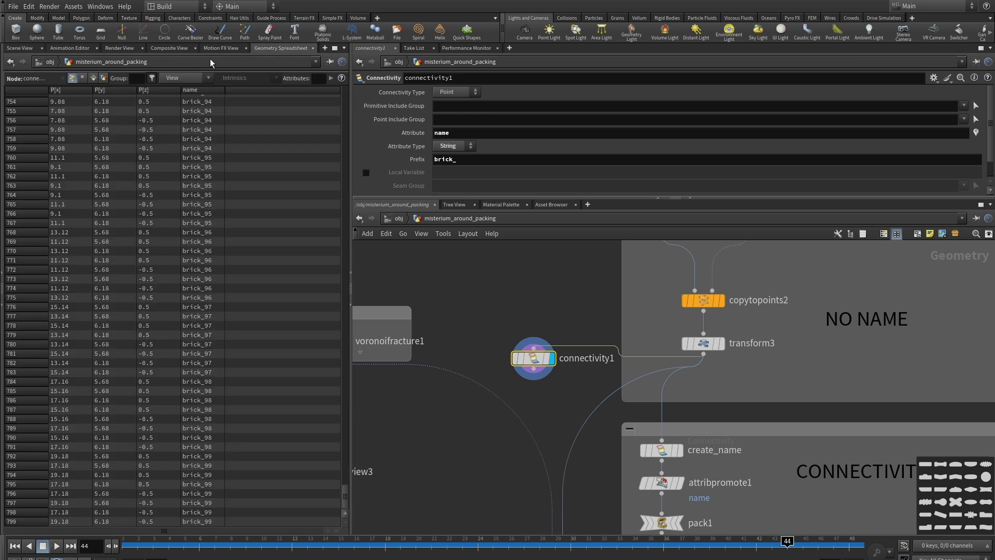
click(202, 90)
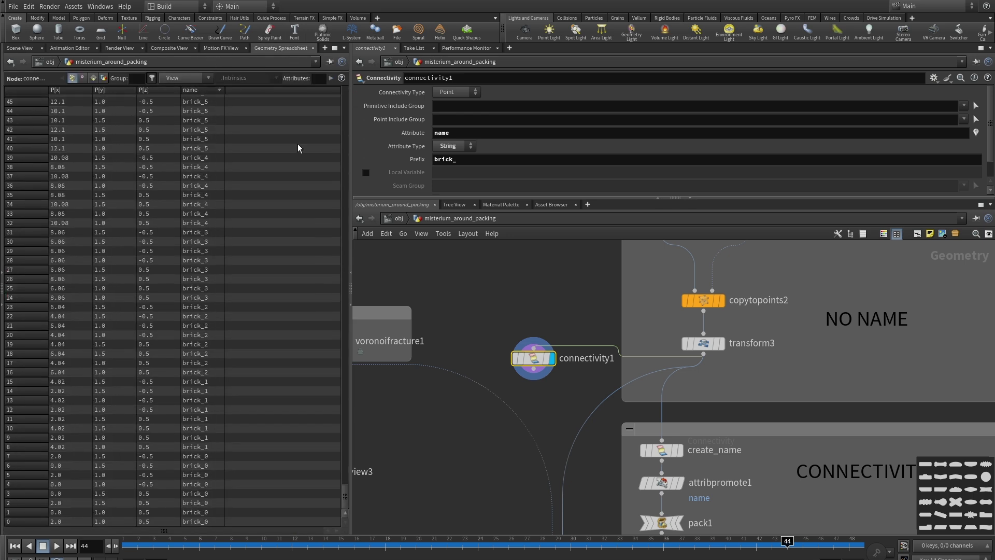
drag(344, 497, 212, 102)
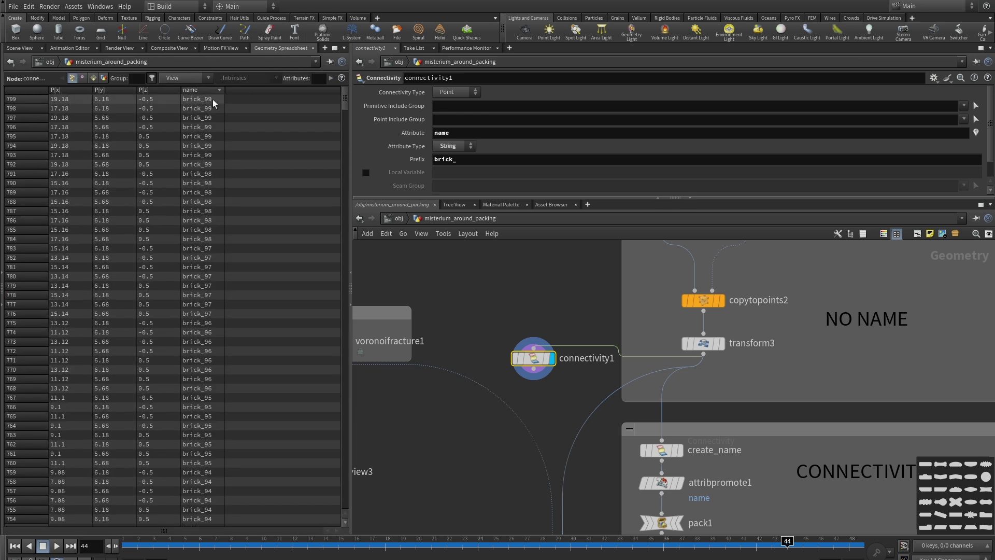
click(203, 89)
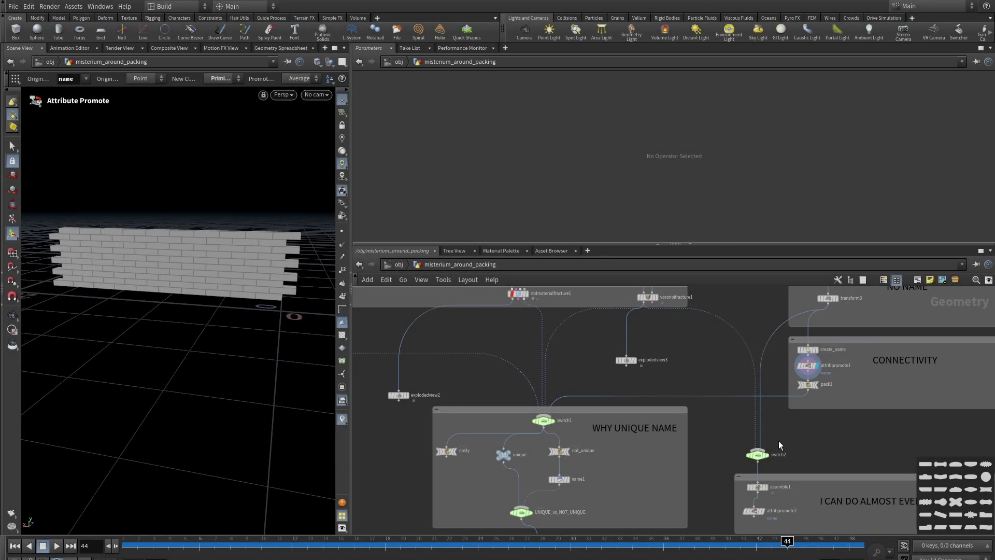
Add an Assemble node in the empty area below the CONNECTIVITY group and wire pack1 into it
scroll(782, 438, up, 3)
middle_drag(811, 430, 653, 401)
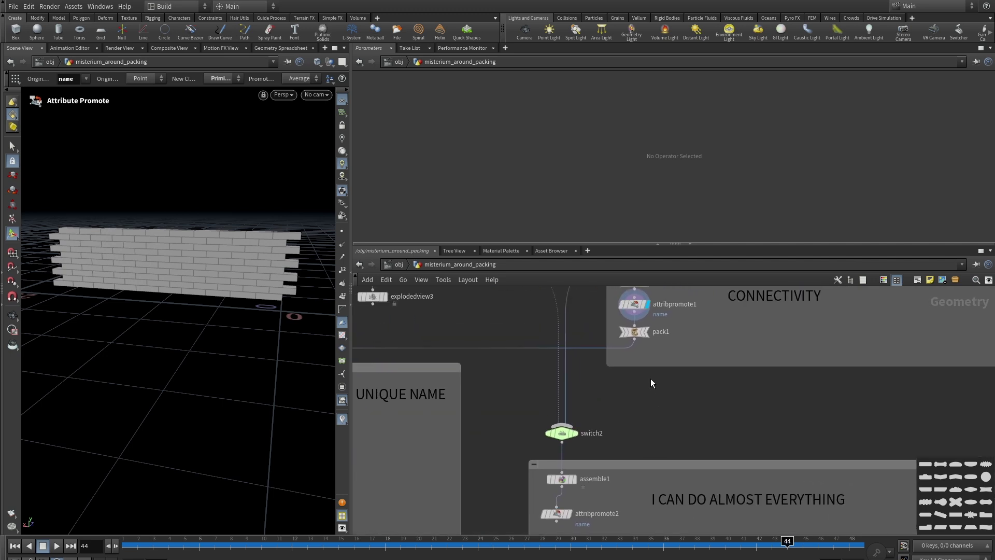
scroll(652, 401, up, 2)
key(Tab)
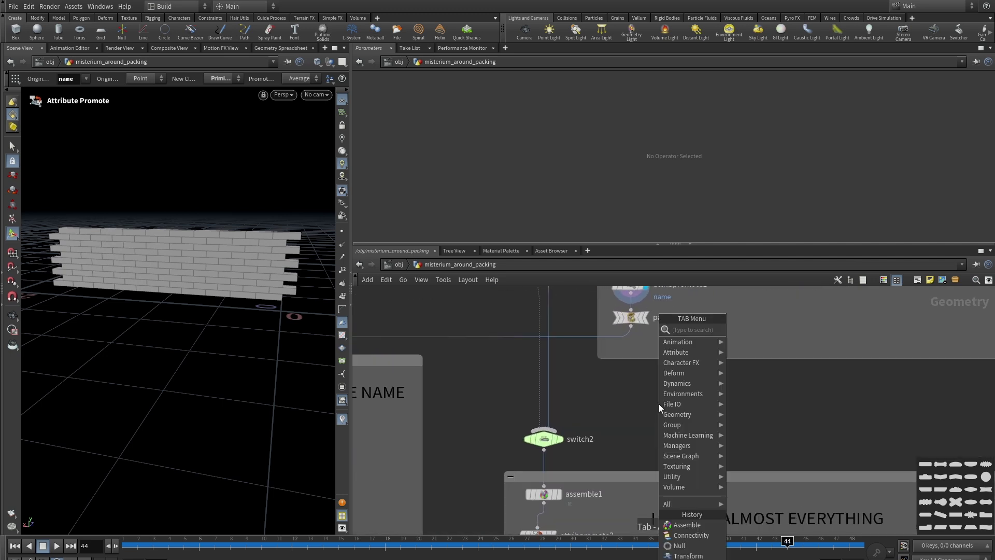
text(ass)
click(751, 329)
click(648, 420)
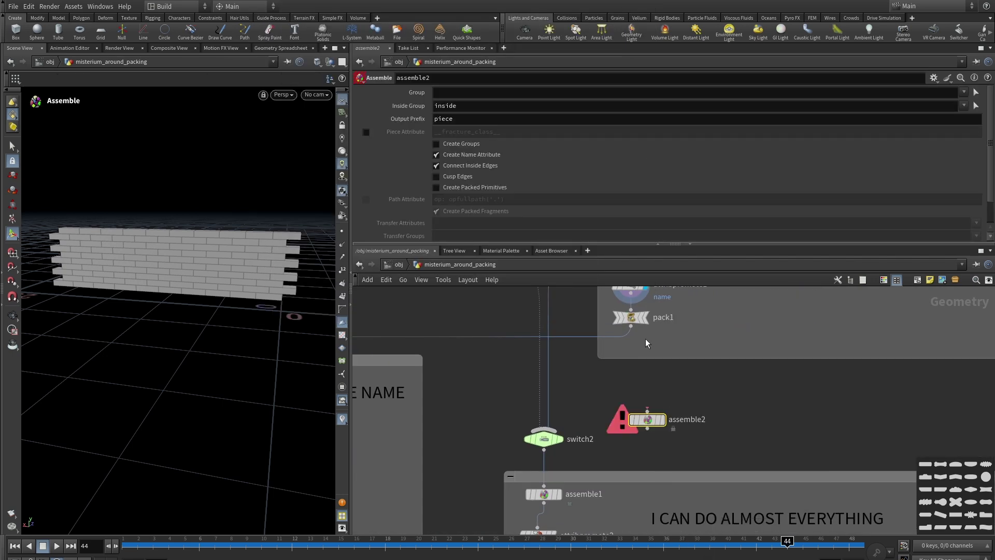
drag(631, 326, 647, 412)
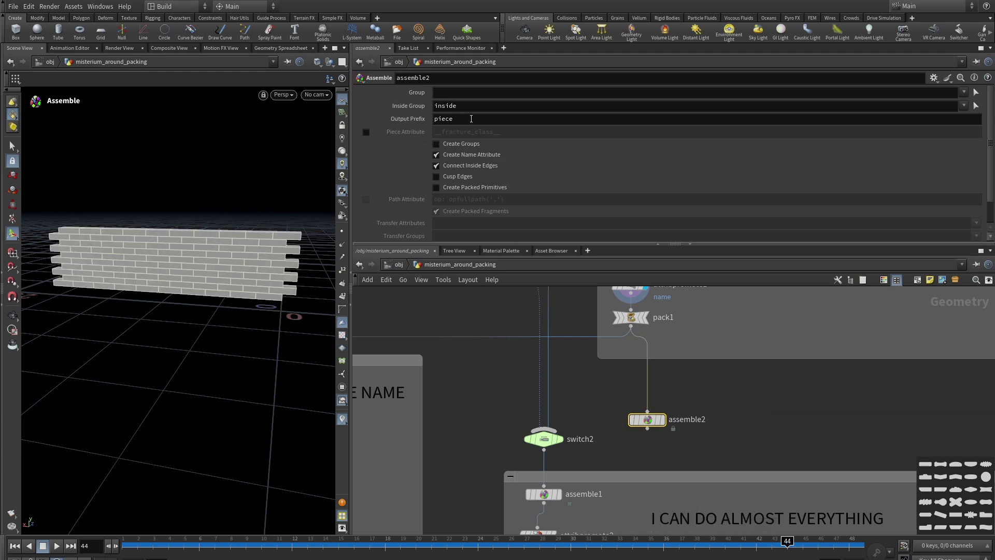
Show the new Assemble node's names in the Geometry Spreadsheet and set its Output Prefix to brick_
click(269, 47)
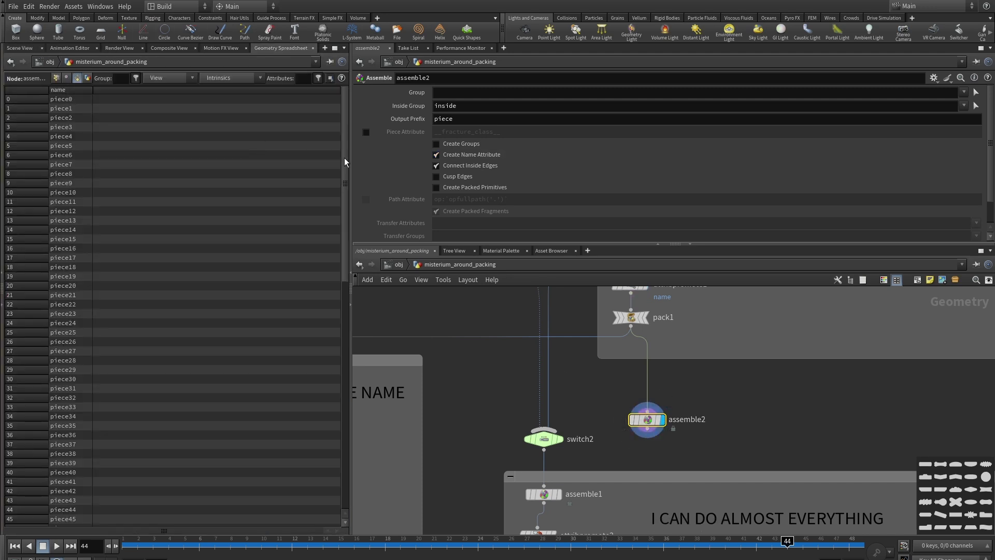
double_click(462, 119)
text(brick_)
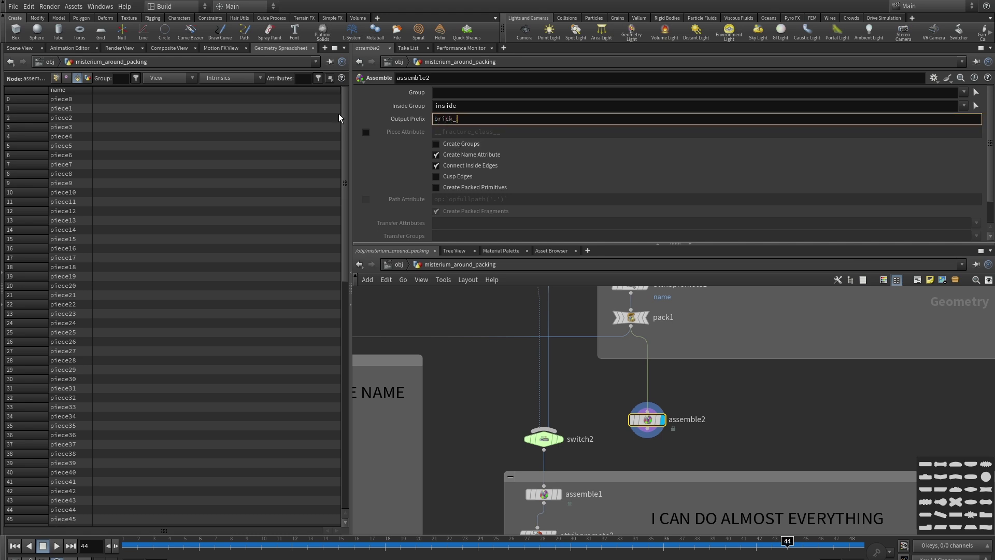
click(478, 394)
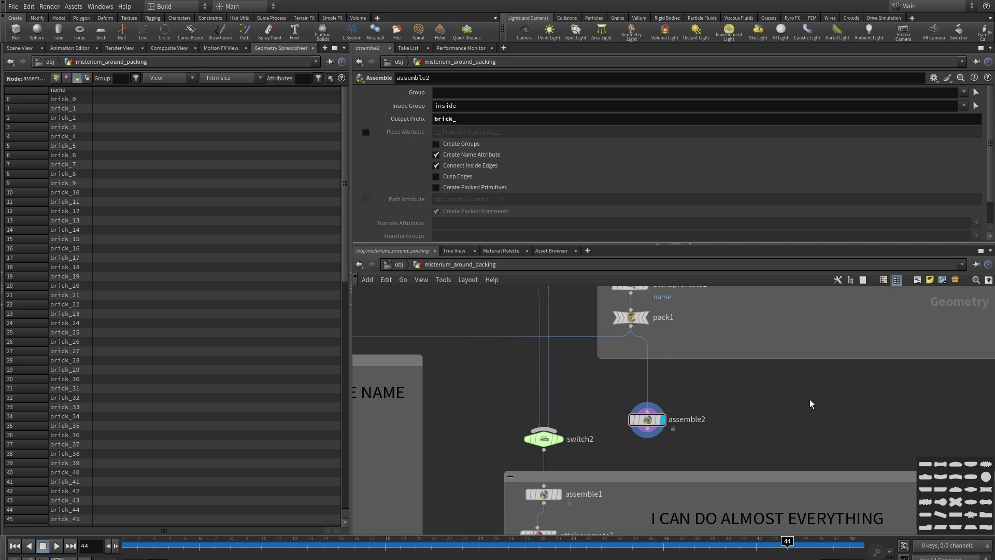
scroll(713, 338, down, 2)
middle_drag(748, 384, 763, 449)
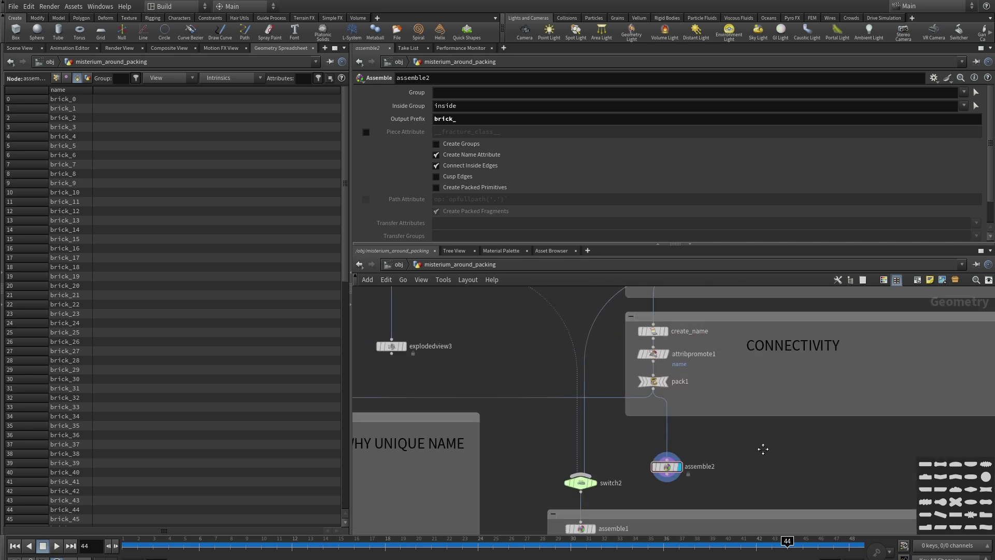
scroll(763, 449, up, 2)
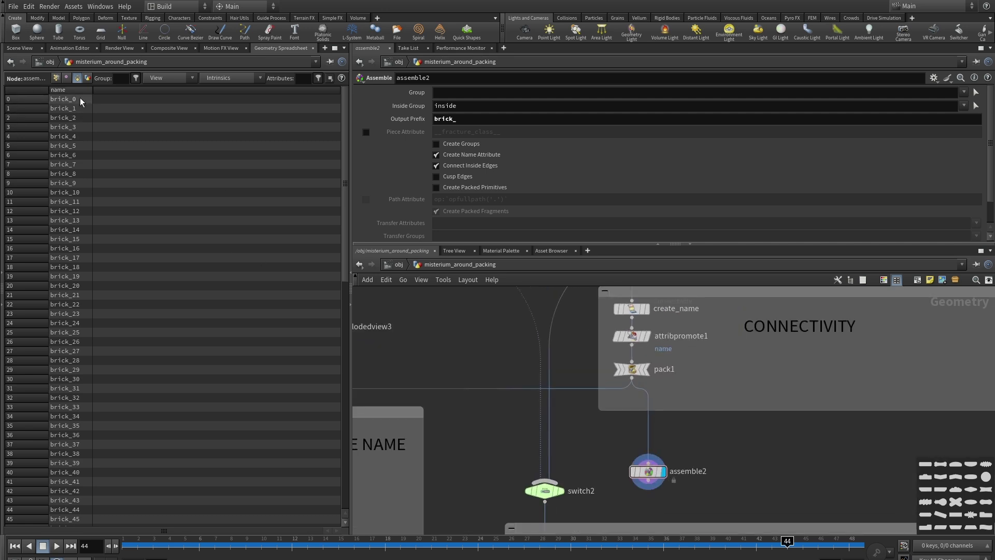
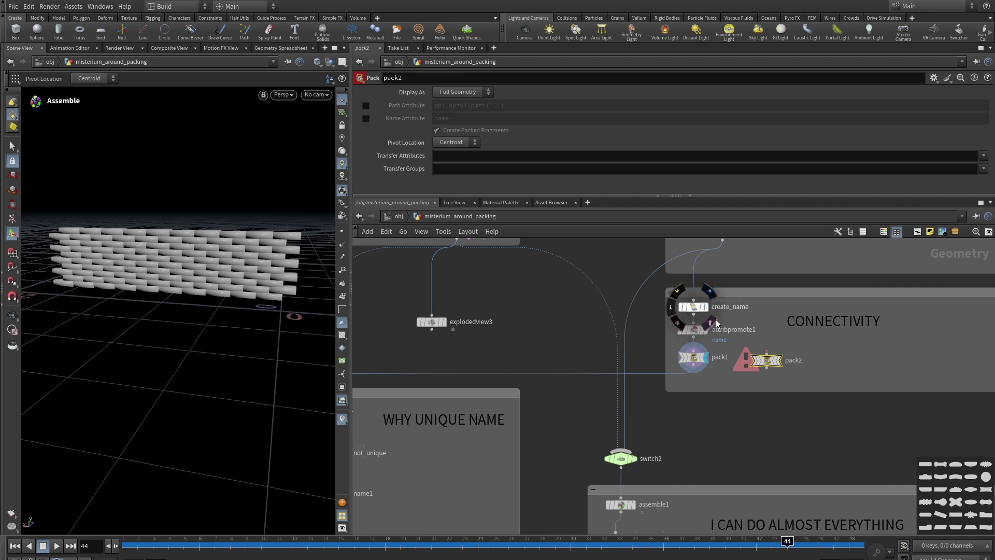
Display the create_name node of the CONNECTIVITY group and view its attributes in the node info
click(706, 306)
click(699, 306)
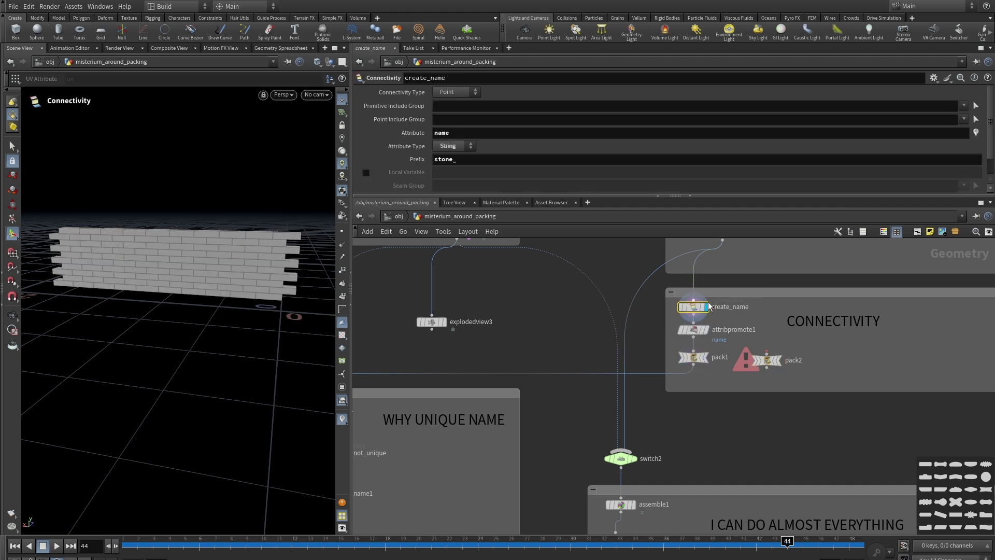
scroll(710, 316, up, 2)
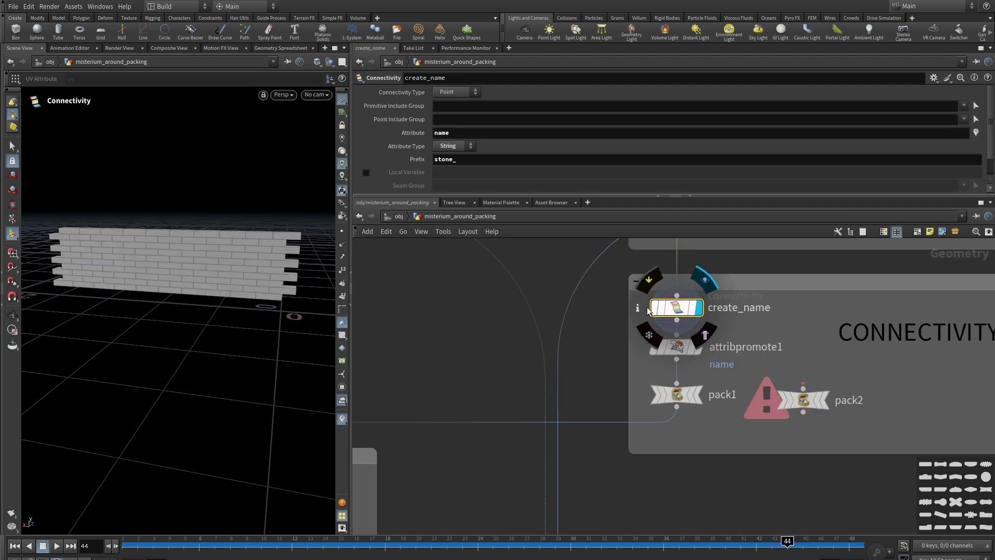
middle_click(674, 307)
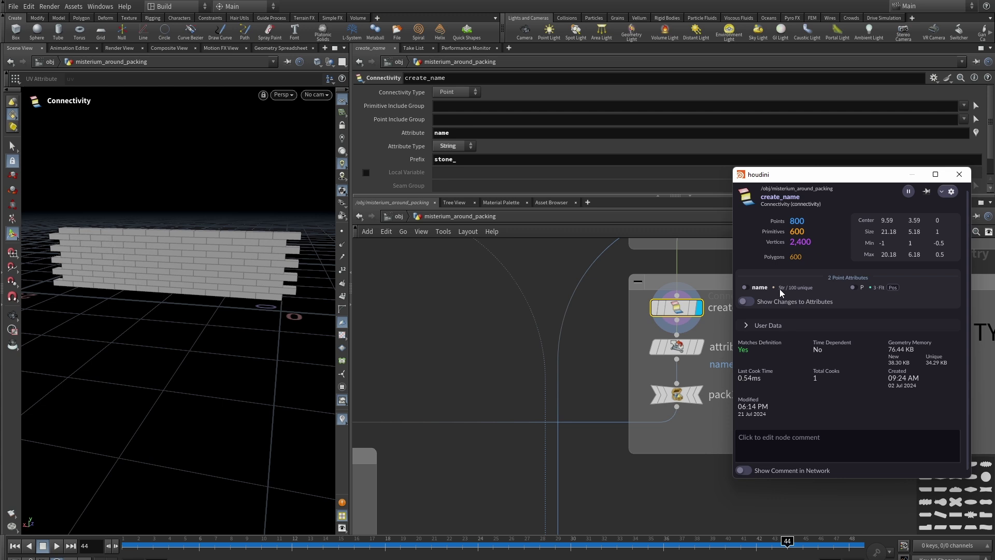
click(959, 174)
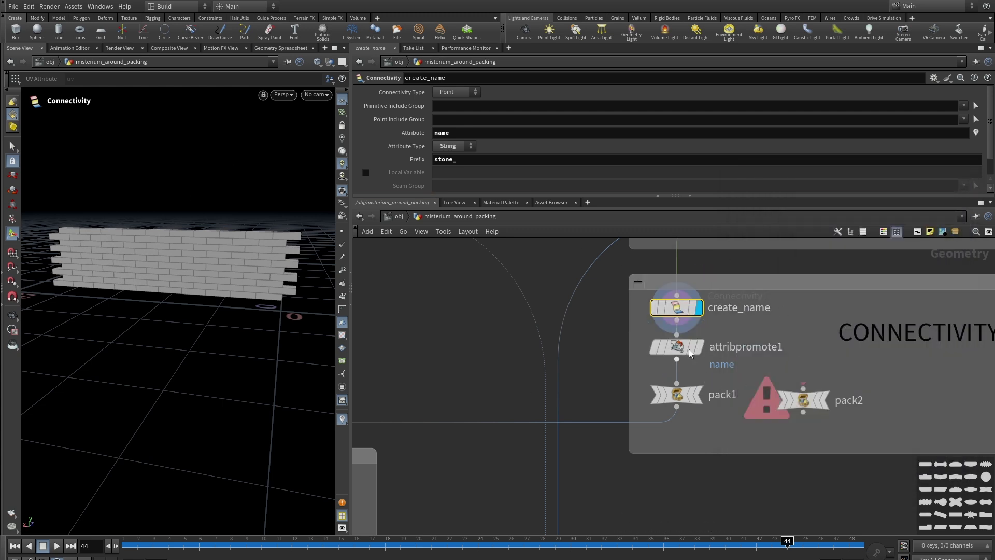
Wire create_name into pack2, display pack2 and view its point and primitive counts in the node info
drag(678, 321, 804, 400)
click(804, 400)
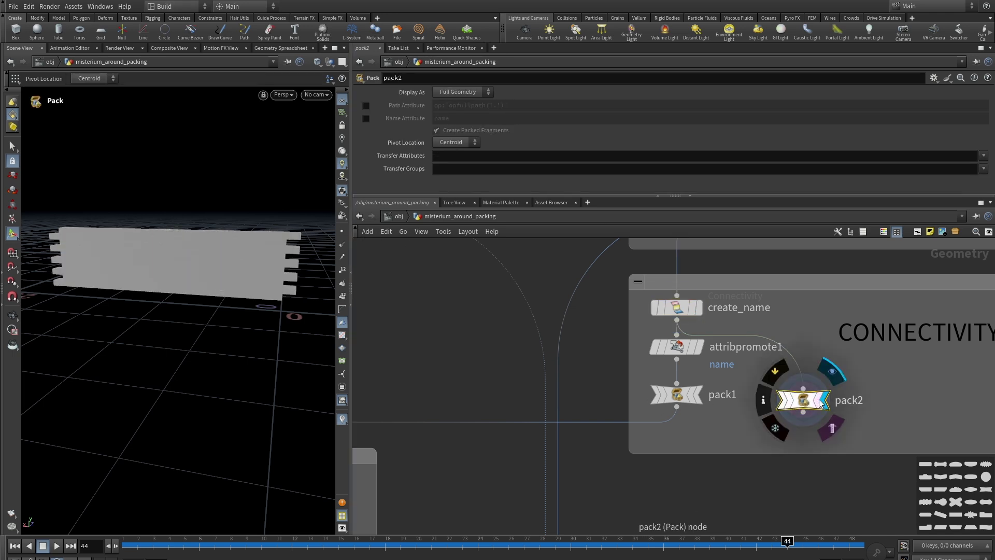
click(763, 399)
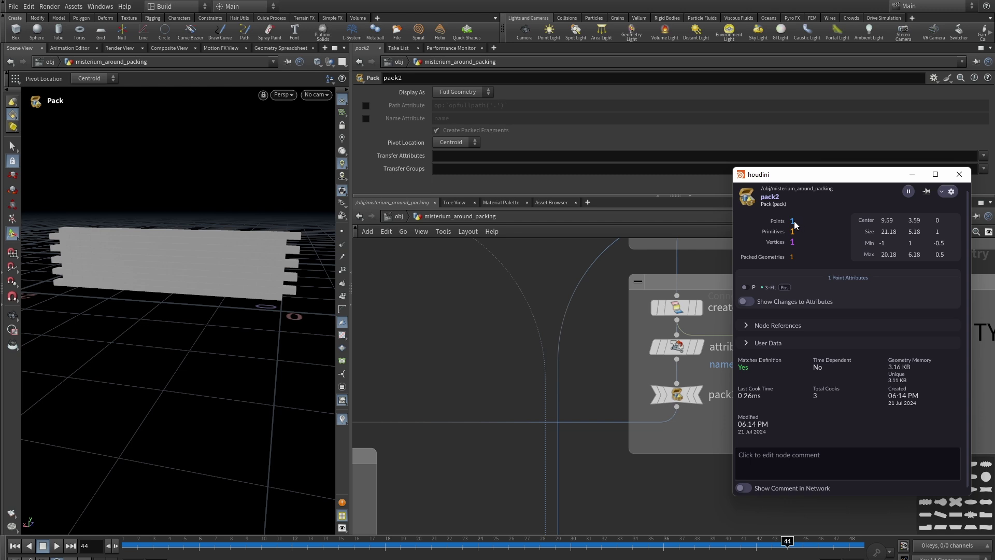
click(959, 174)
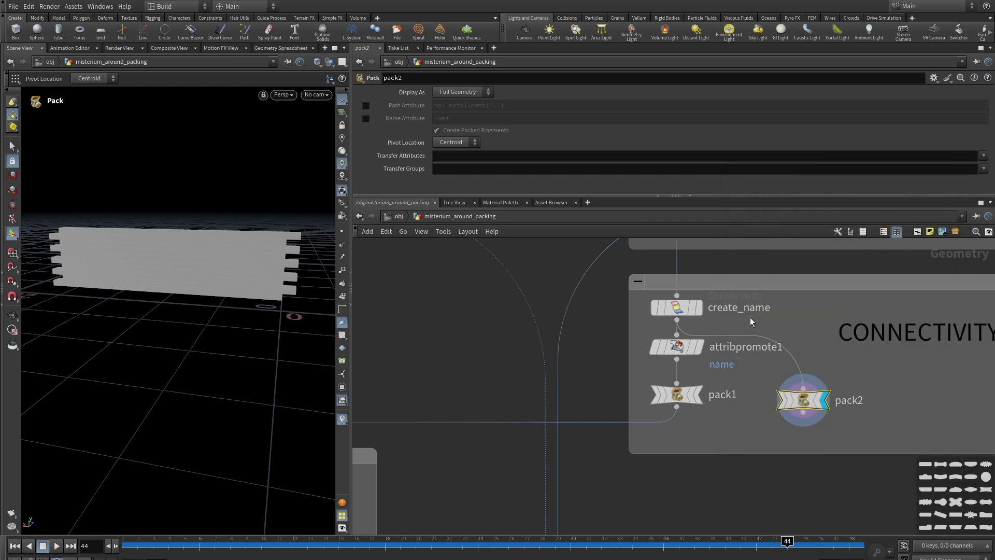
Turn on the Name Attribute option of pack2 with the value name, and read the node's error info
mouse_move(803, 412)
scroll(796, 328, down, 2)
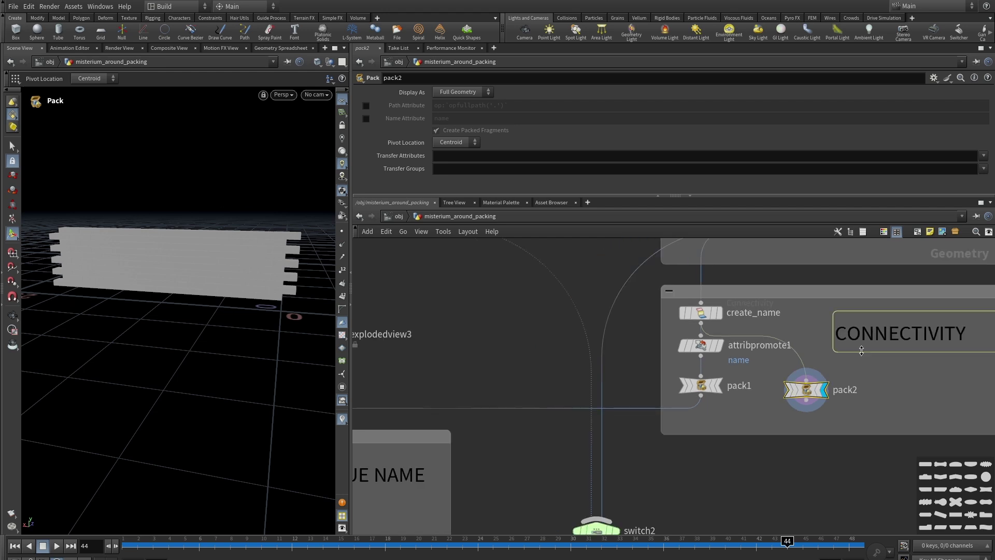
scroll(773, 330, up, 2)
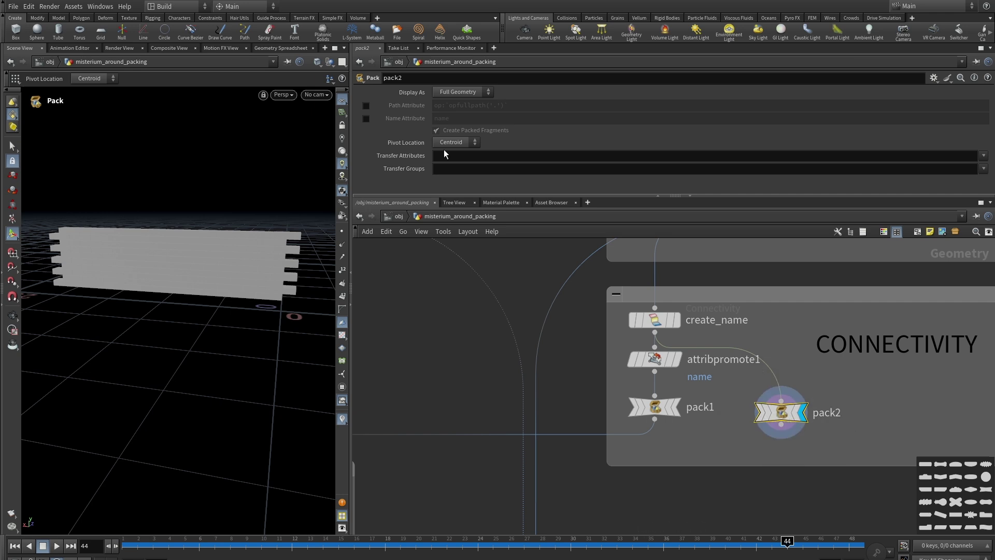
click(366, 118)
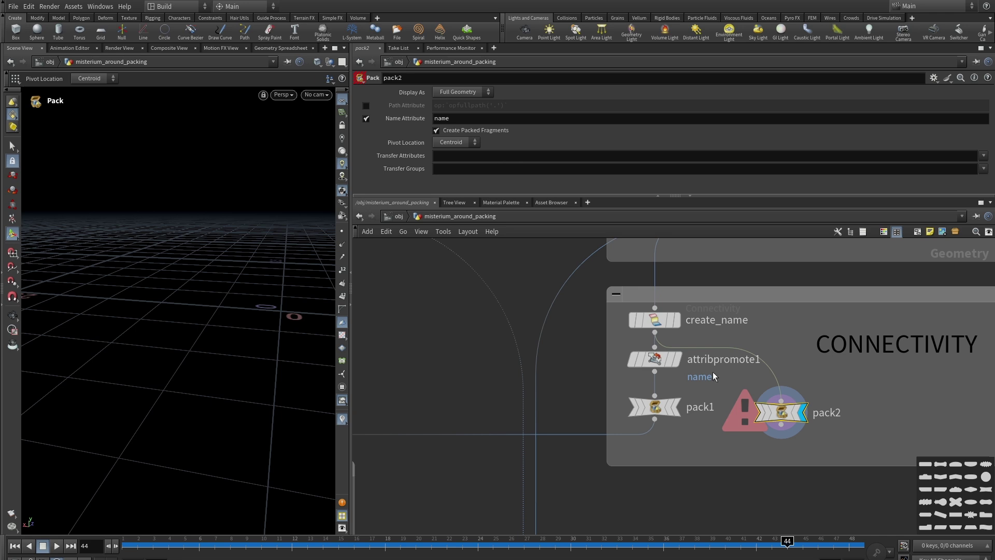
mouse_move(646, 312)
mouse_move(746, 414)
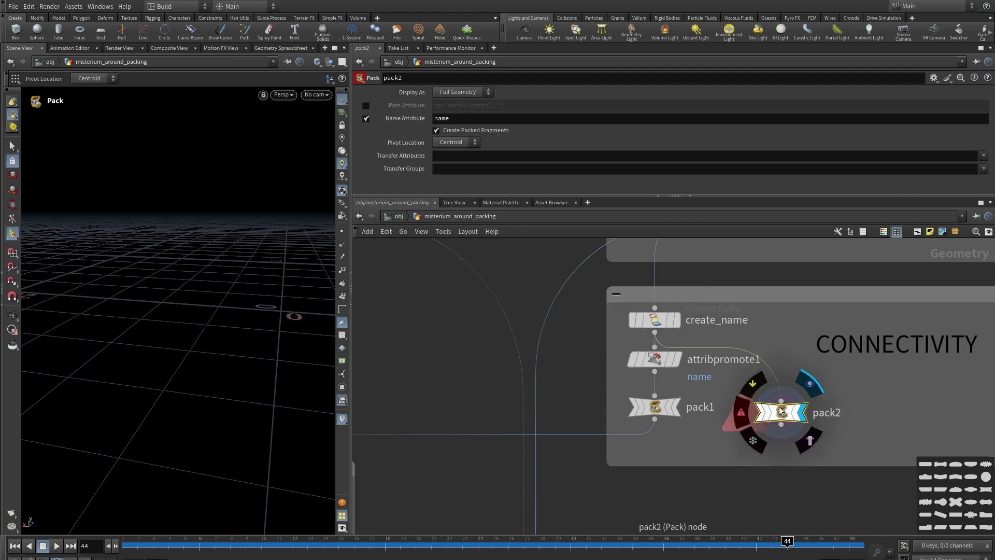
click(743, 412)
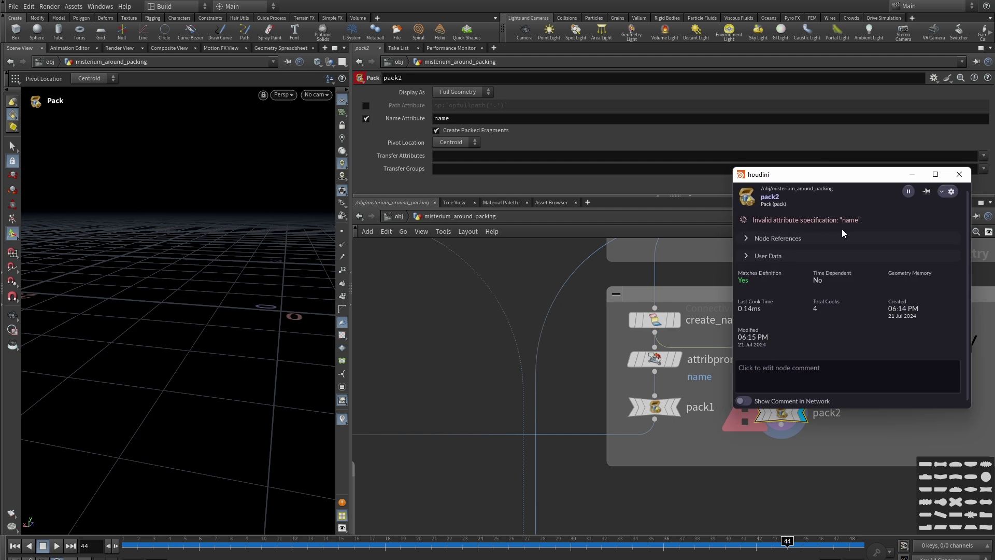
click(960, 174)
mouse_move(789, 421)
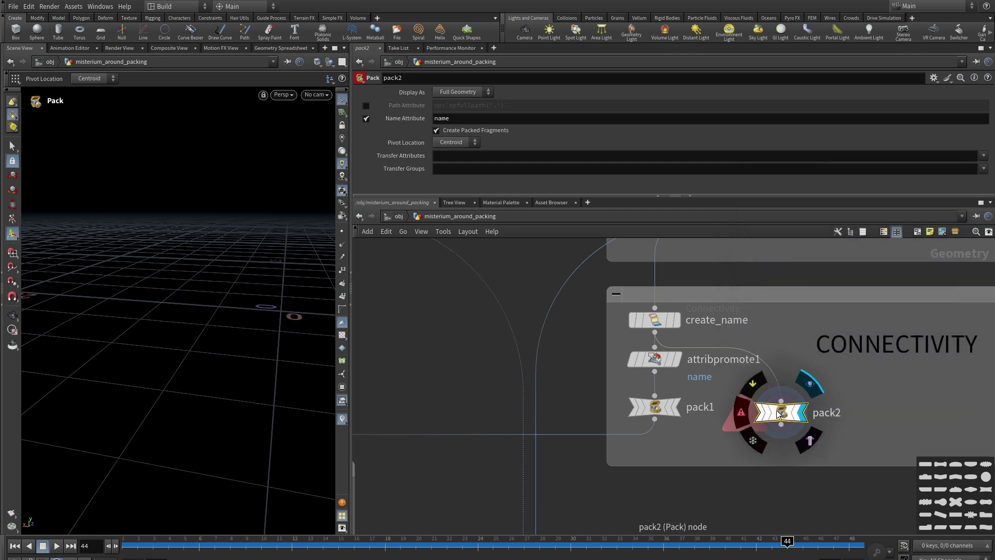
Move pack2 beside voronoifracture1, wire voronoifracture1 into it and view pack2's node info
mouse_move(689, 344)
scroll(799, 412, down, 5)
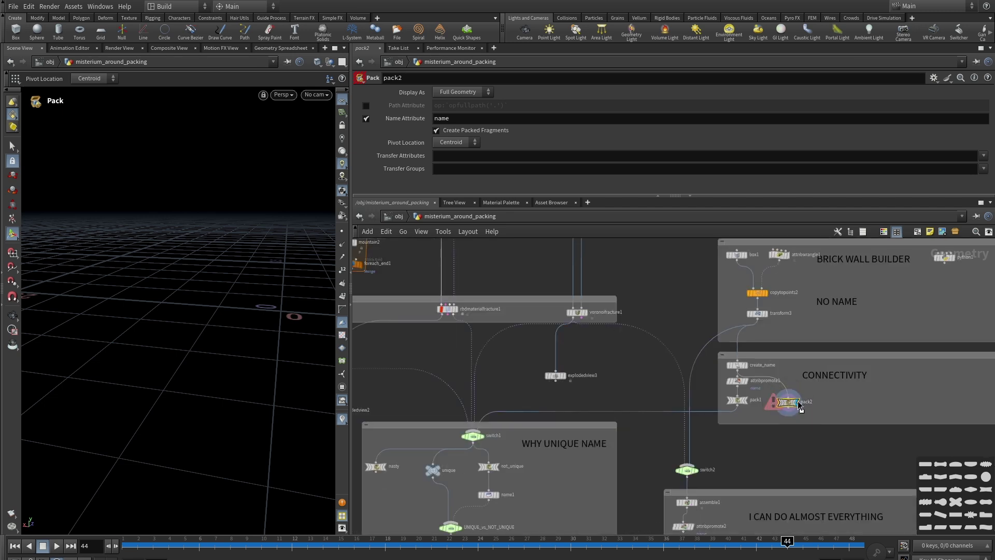
drag(801, 408, 614, 360)
scroll(618, 307, up, 3)
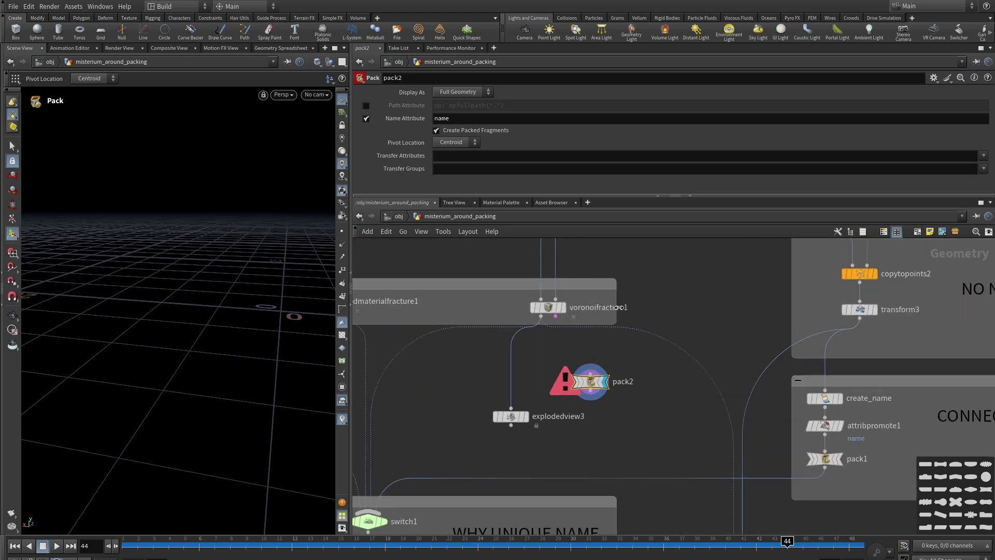
drag(551, 310, 597, 364)
click(572, 373)
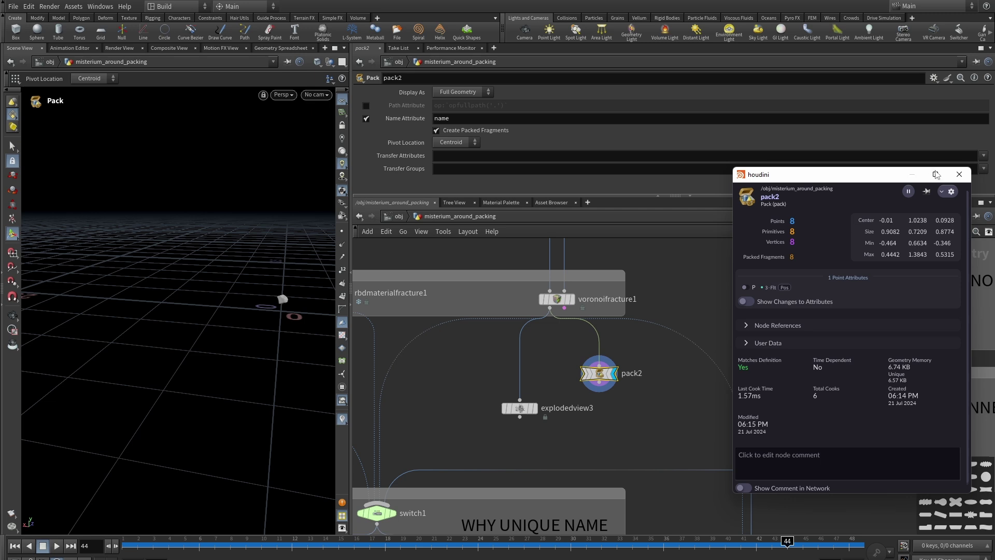
click(959, 175)
Disconnect pack2 from voronoifracture1 and move it back into the CONNECTIVITY group beside pack1
middle_drag(689, 406, 528, 315)
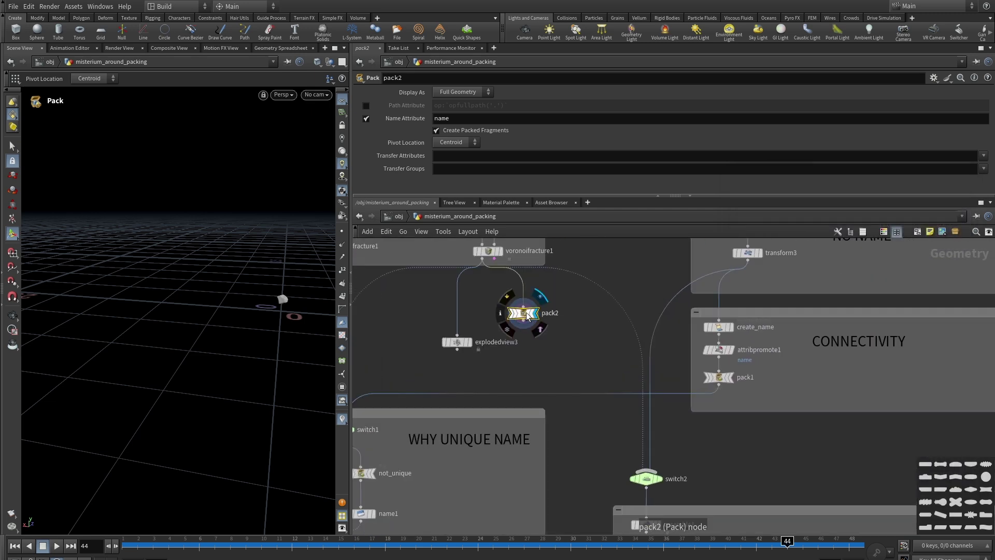
drag(528, 314, 812, 386)
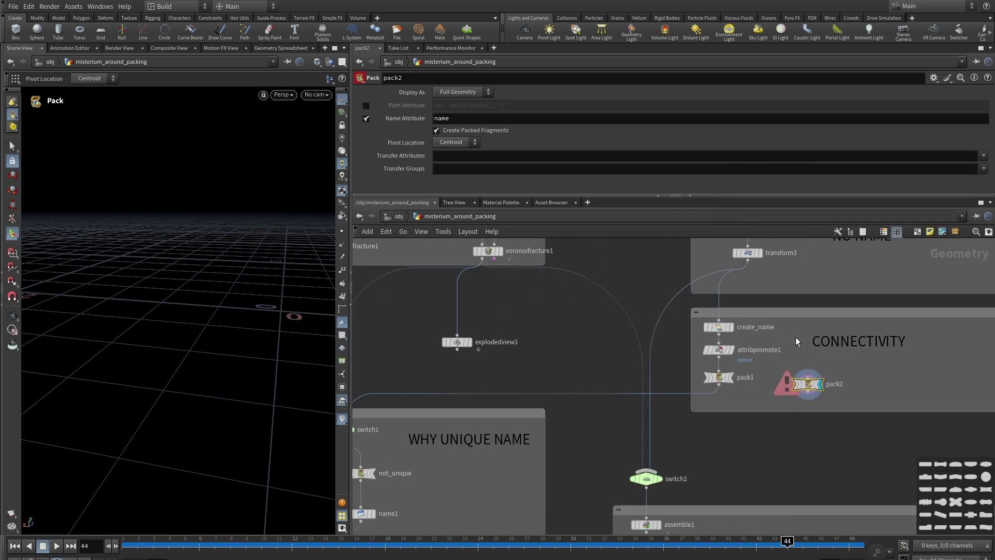
scroll(796, 341, up, 3)
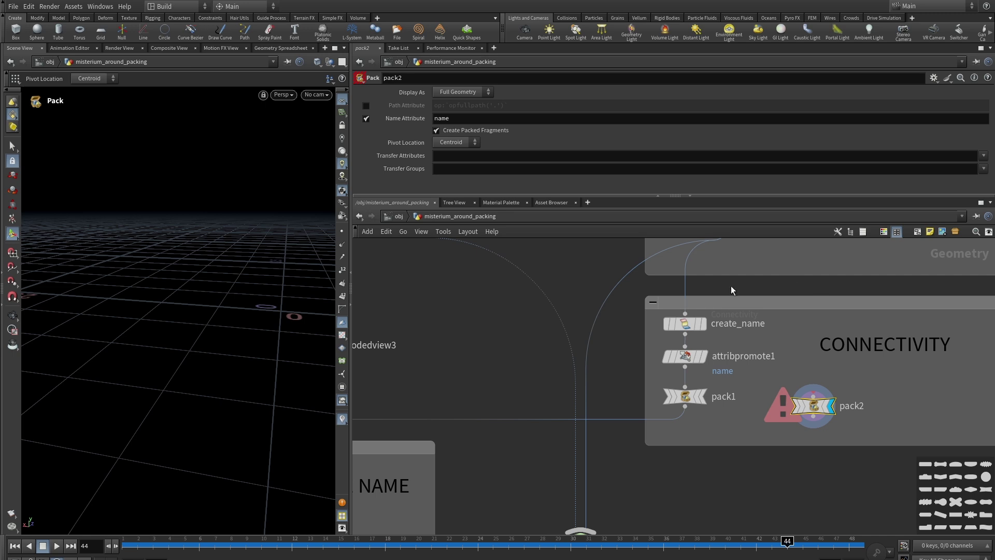
Show the attribpromote1 settings, wire attribpromote1 into pack2 and view pack2's node info
click(687, 355)
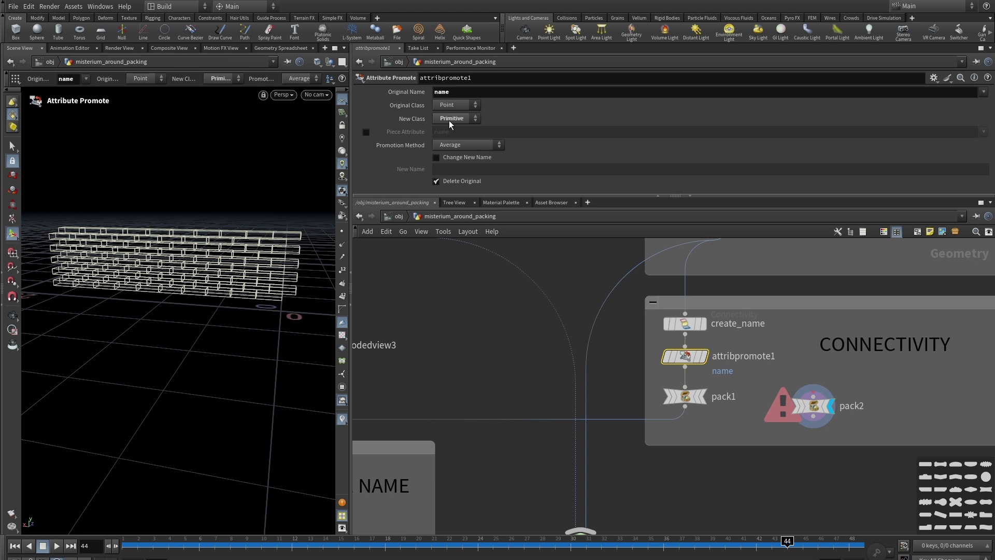
drag(686, 366, 811, 409)
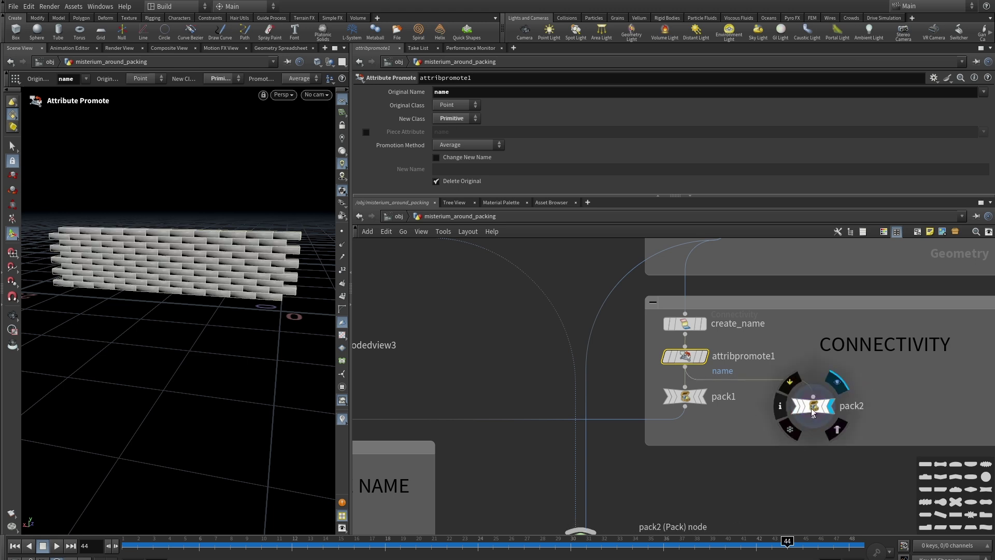
click(811, 409)
click(782, 406)
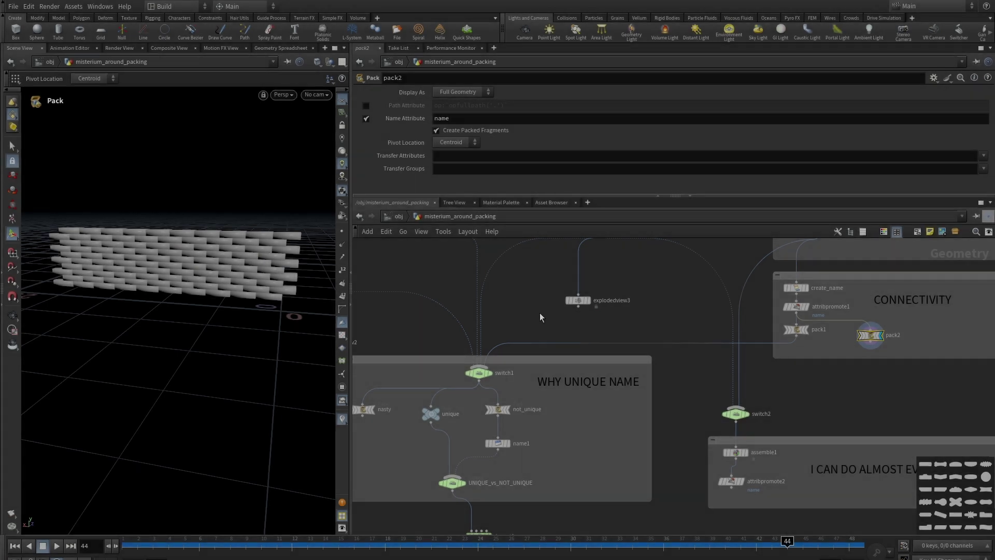
Look at the nasty Pack node in the WHY UNIQUE NAME group, then examine pack2's counts and attributes in its node info
scroll(458, 369, up, 5)
mouse_move(458, 369)
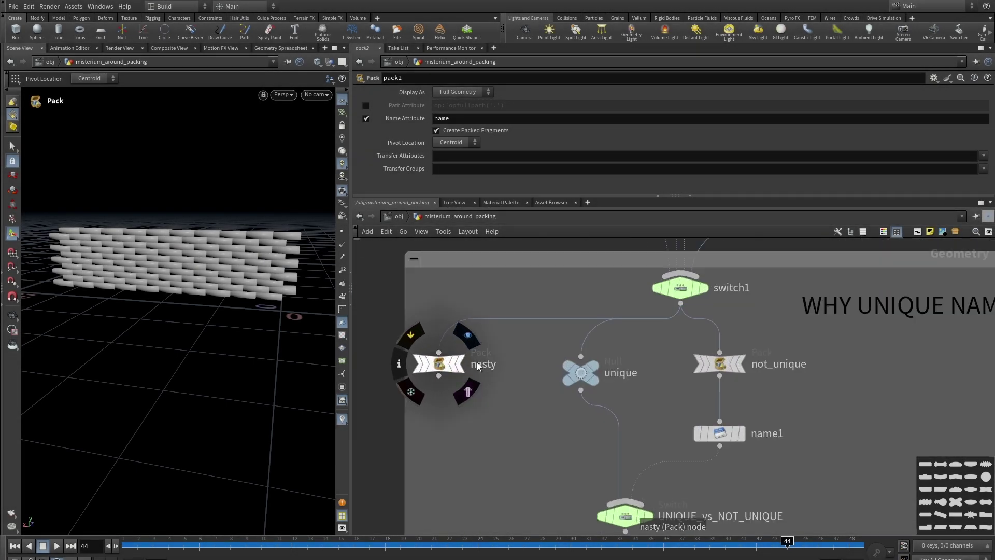
scroll(803, 361, down, 3)
scroll(804, 361, down, 2)
middle_drag(912, 374, 663, 376)
scroll(758, 371, up, 6)
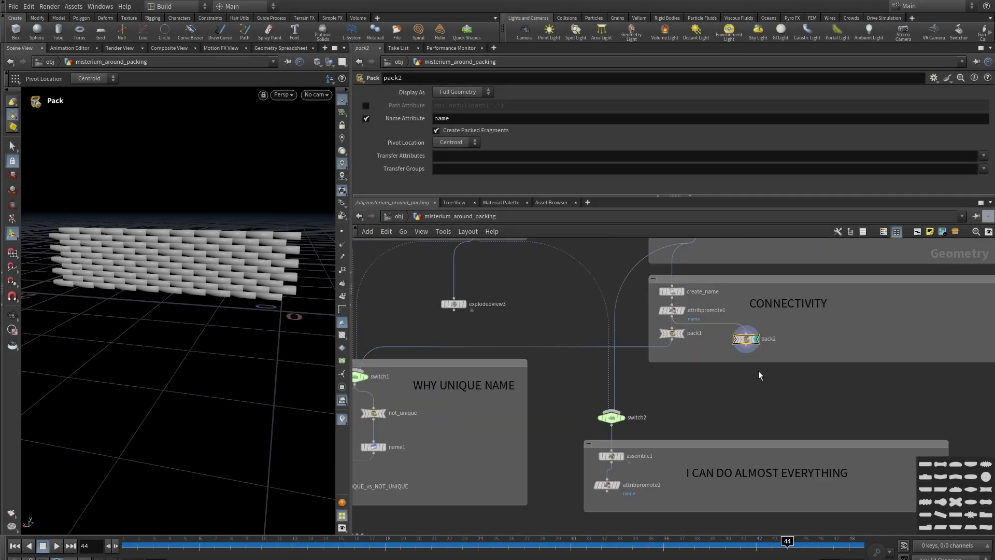
middle_drag(743, 373, 776, 405)
mouse_move(777, 346)
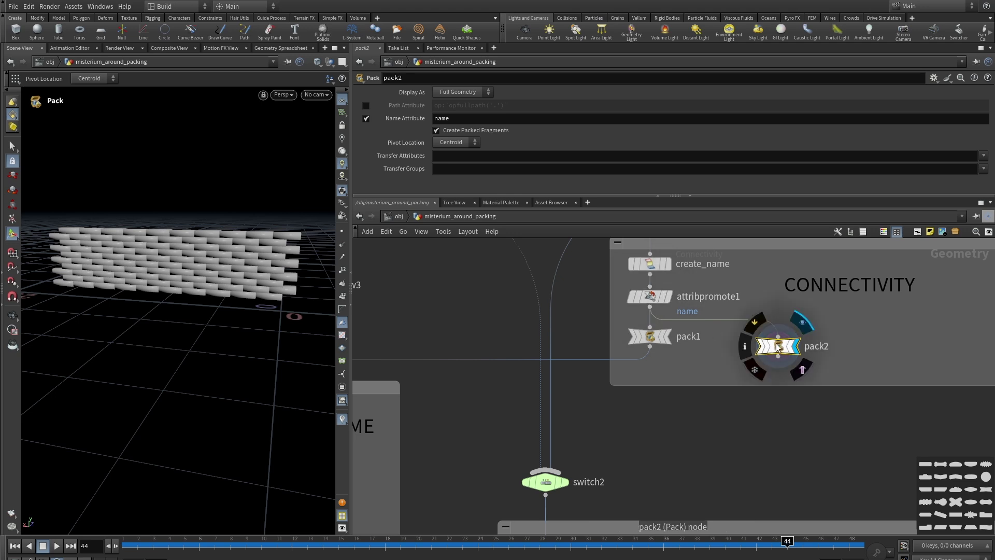
click(746, 345)
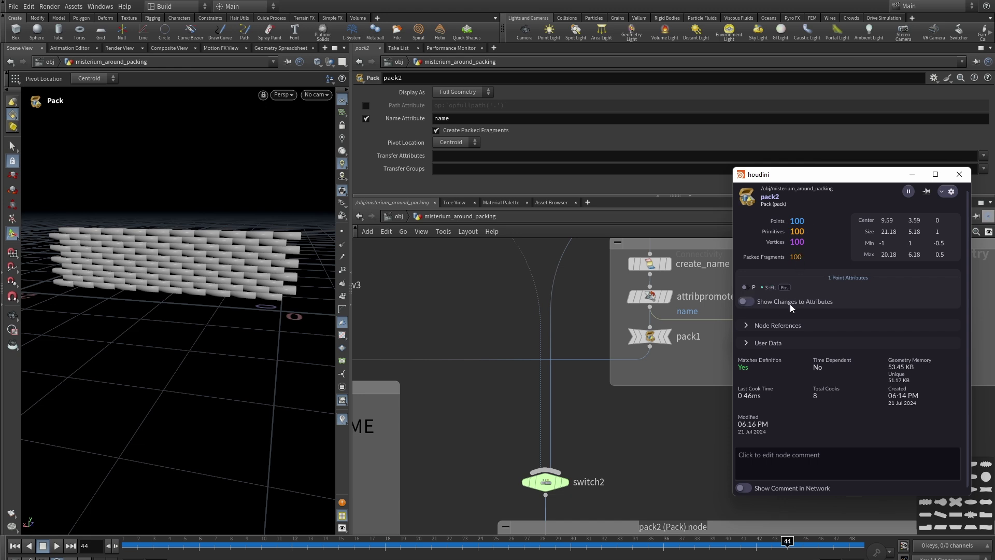
click(959, 174)
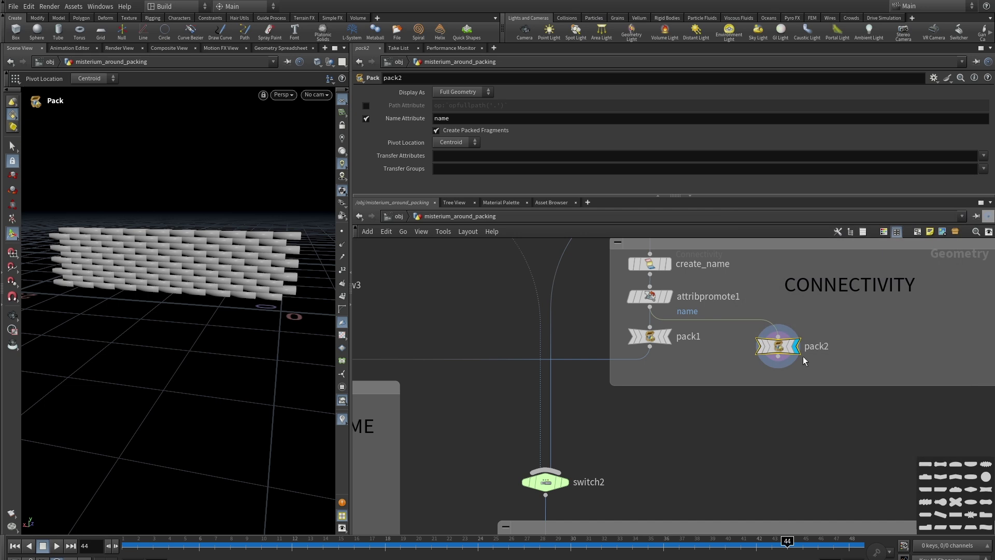
Locate dopnet1 below the WHY UNIQUE NAME group and check pack2's node info for a name attribute
mouse_move(778, 357)
scroll(766, 403, down, 5)
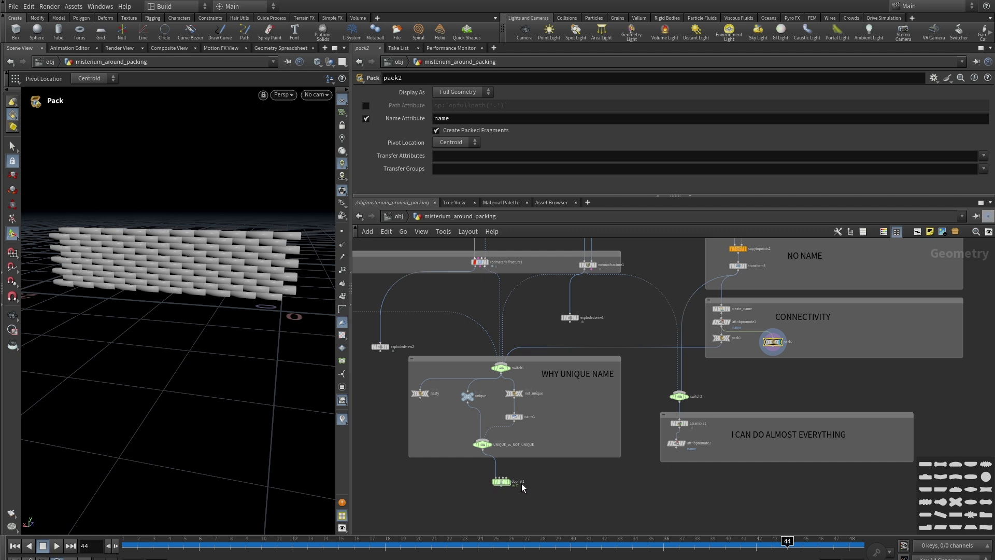
scroll(816, 388, up, 3)
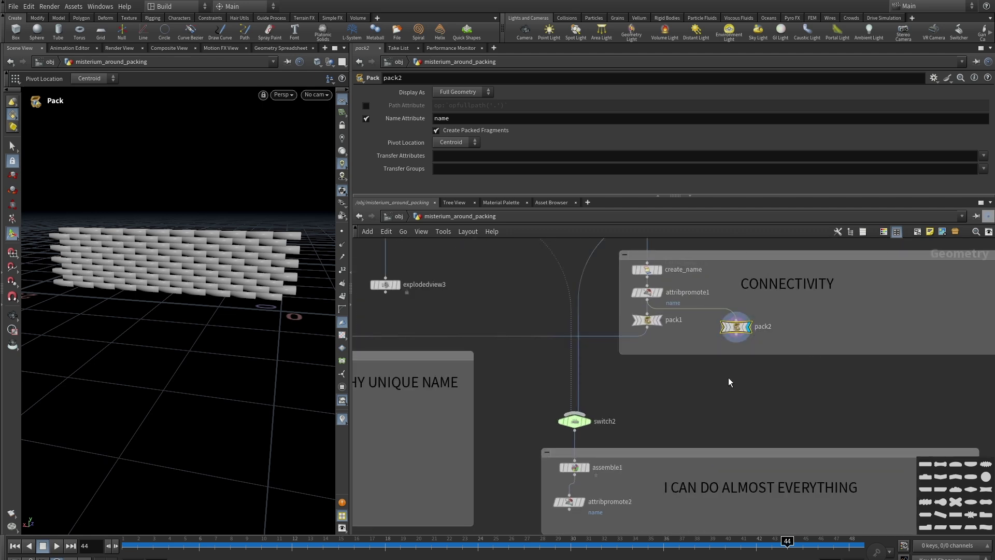
scroll(734, 386, down, 4)
scroll(493, 441, up, 2)
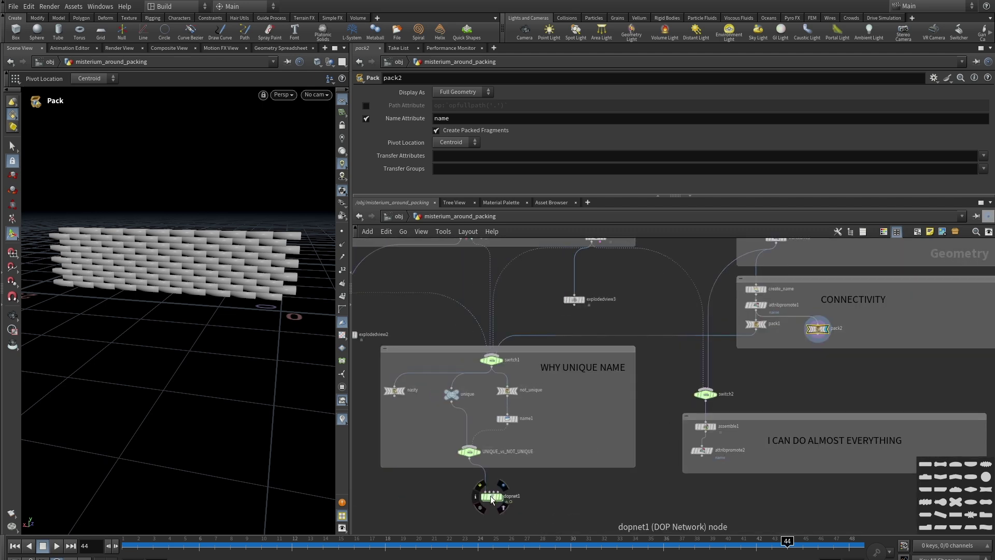
scroll(831, 337, up, 2)
click(782, 324)
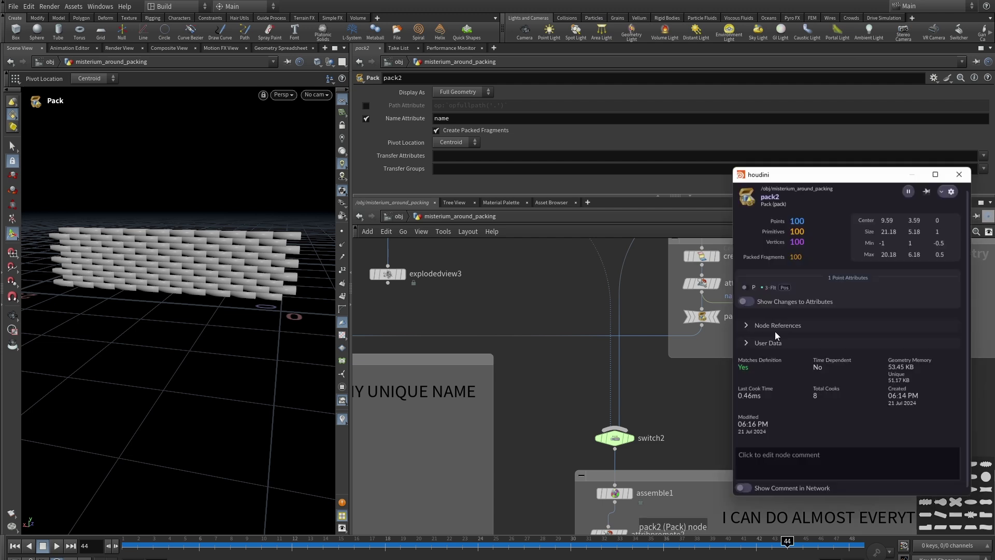
click(959, 174)
Set Transfer Attributes of pack2 to name and view the attributes in its node info
scroll(798, 394, up, 3)
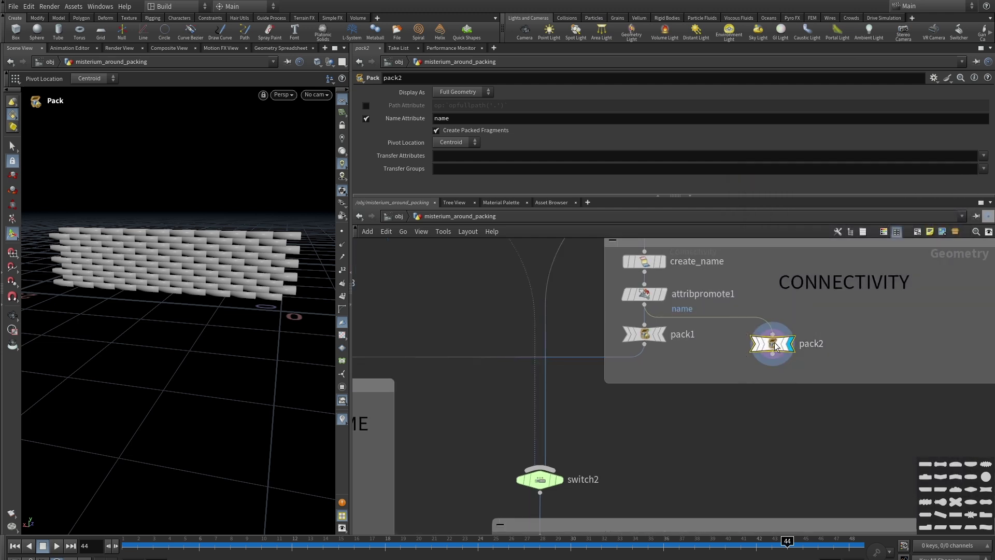
click(986, 156)
click(977, 167)
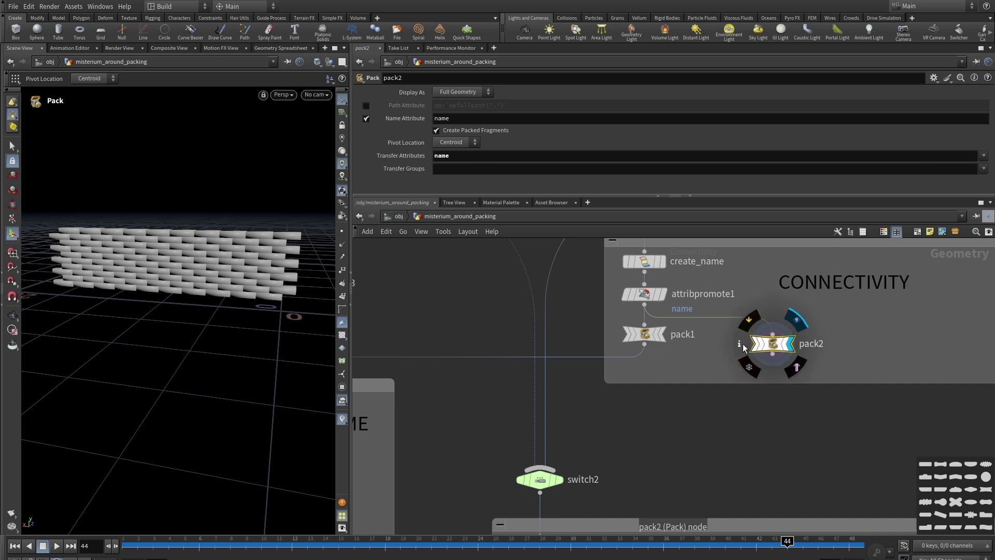
click(742, 344)
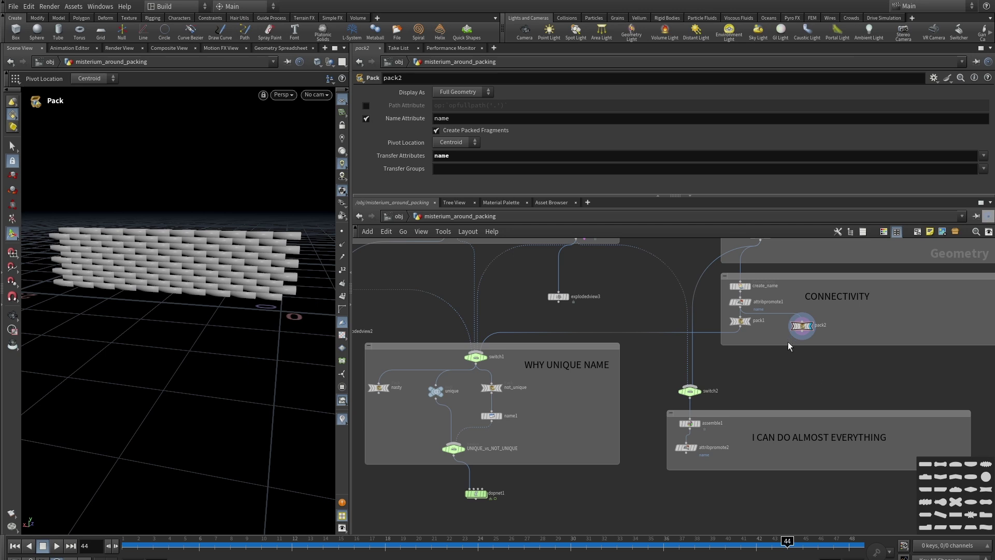
Examine the naming and packing options of assemble1 in the I CAN DO ALMOST EVERYTHING group
scroll(787, 383, up, 3)
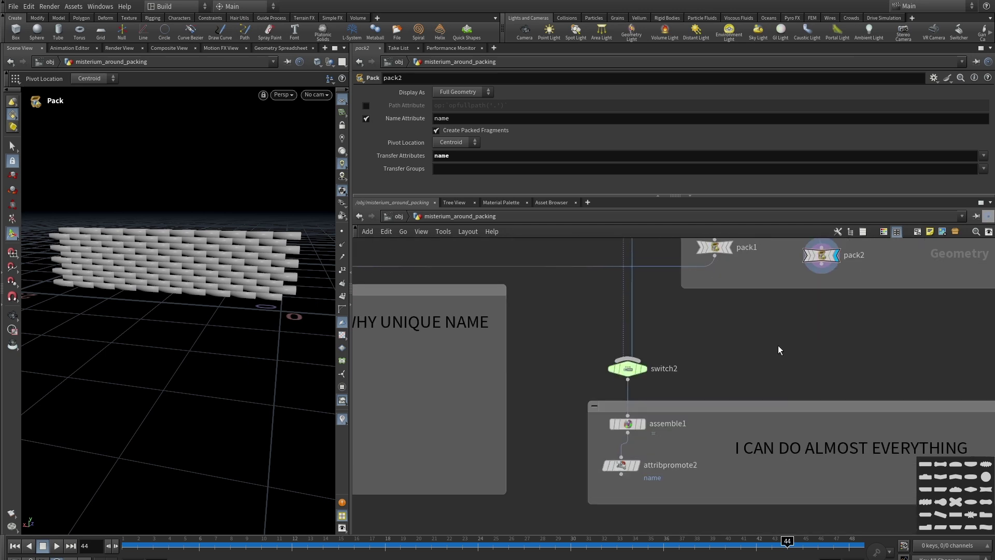
scroll(796, 340, down, 2)
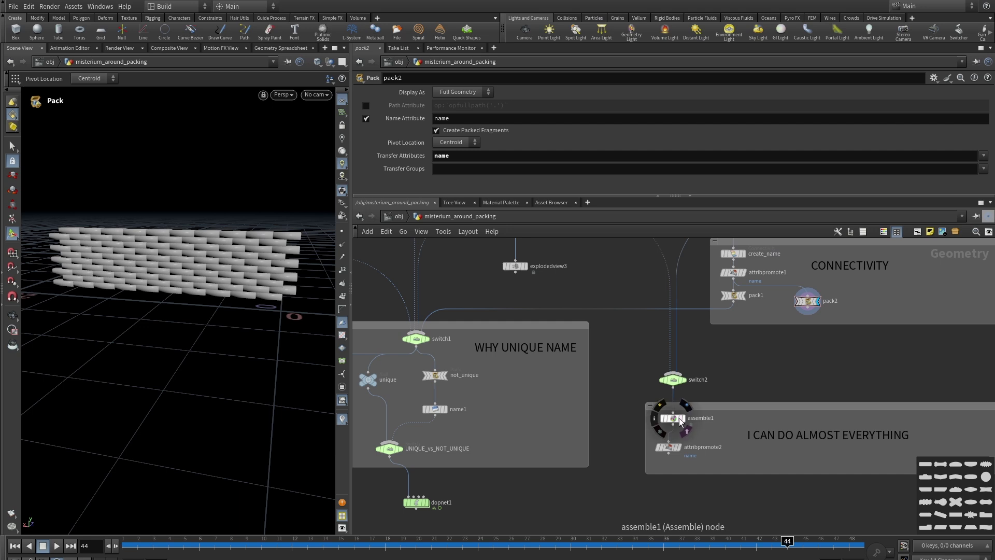
click(676, 417)
scroll(461, 163, down, 1)
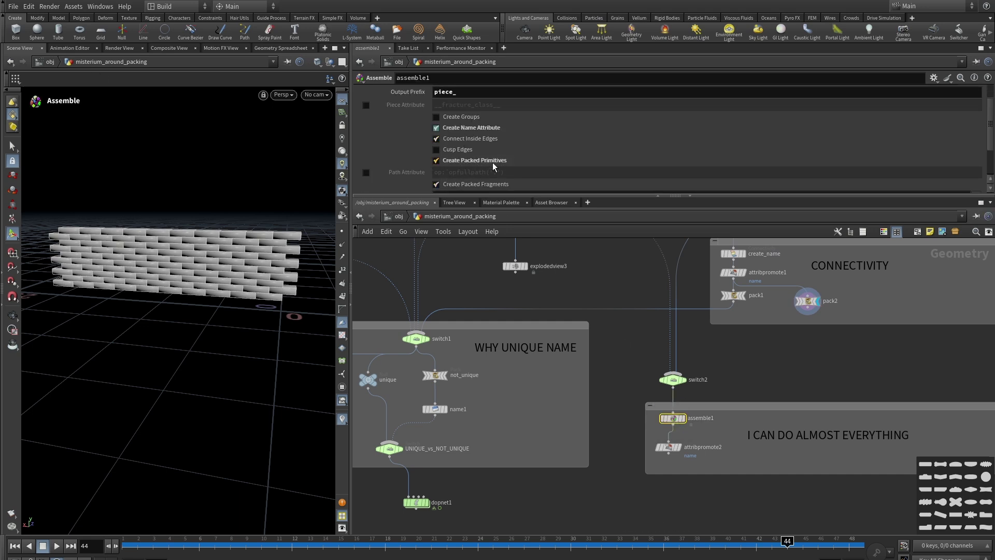
scroll(724, 349, down, 3)
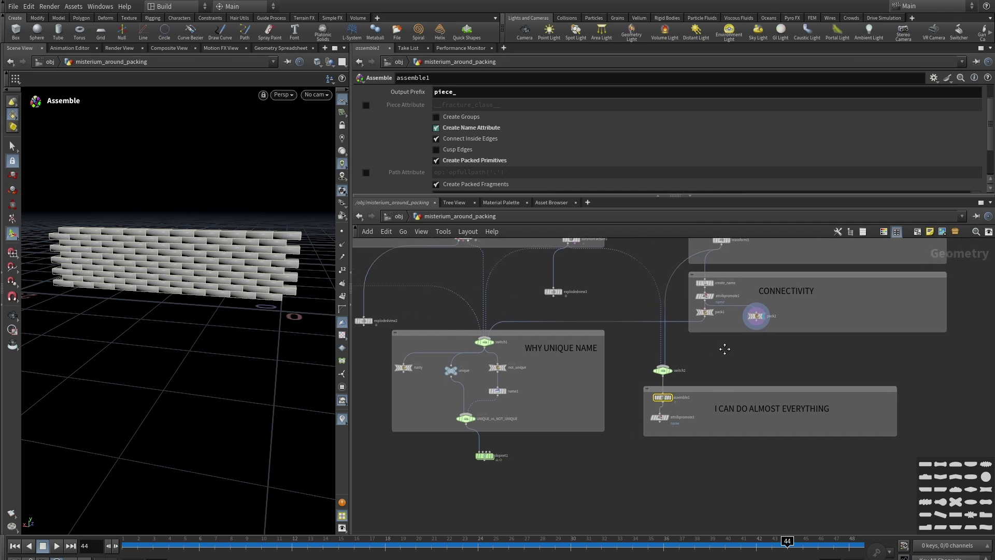
Add an Assemble node below the CONNECTIVITY group and wire attribpromote1 into it
scroll(725, 349, up, 3)
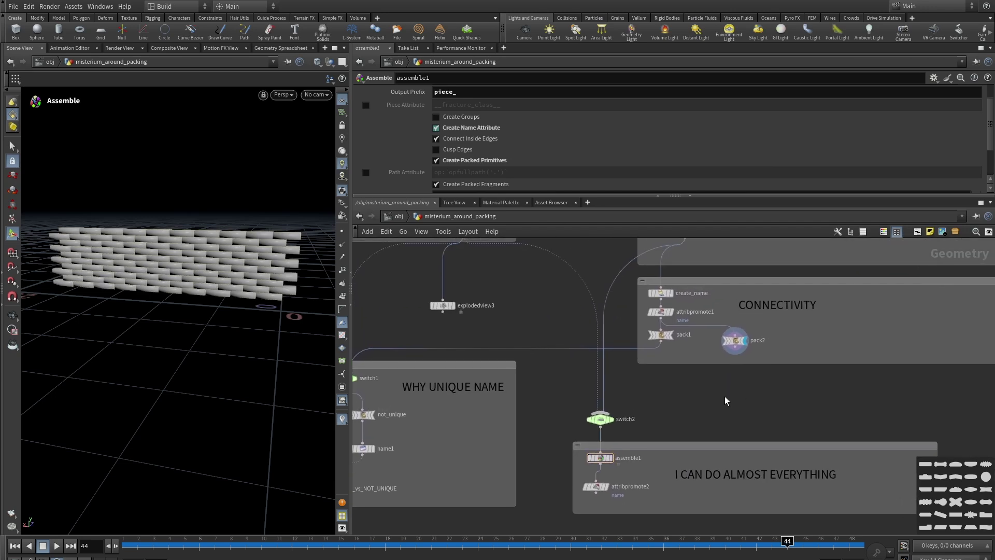
key(Tab)
text(pack)
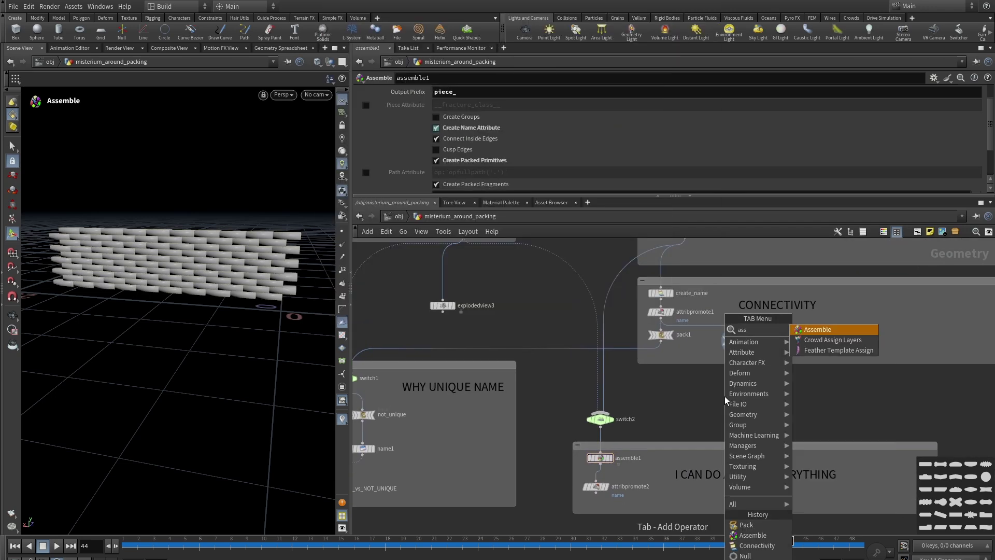
click(827, 331)
click(758, 378)
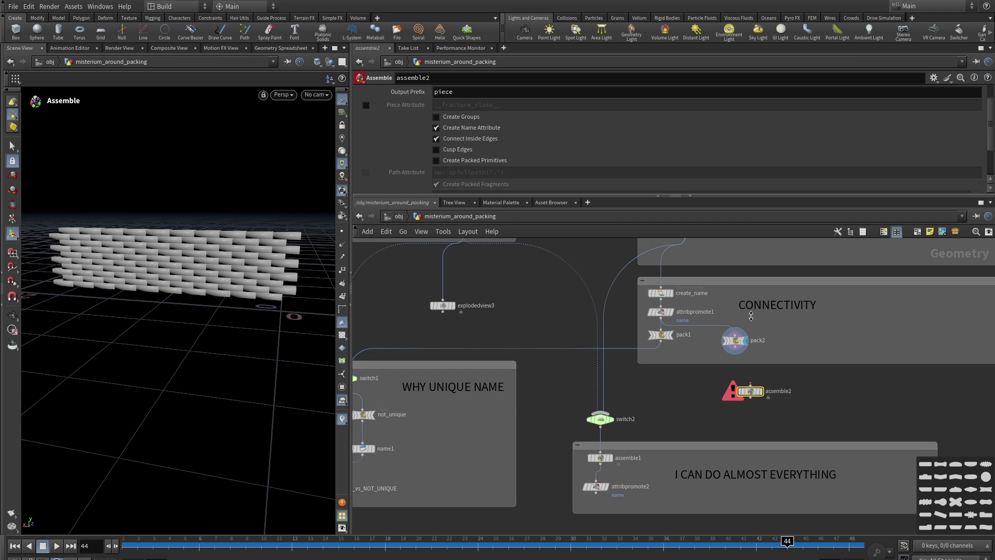
scroll(723, 339, up, 2)
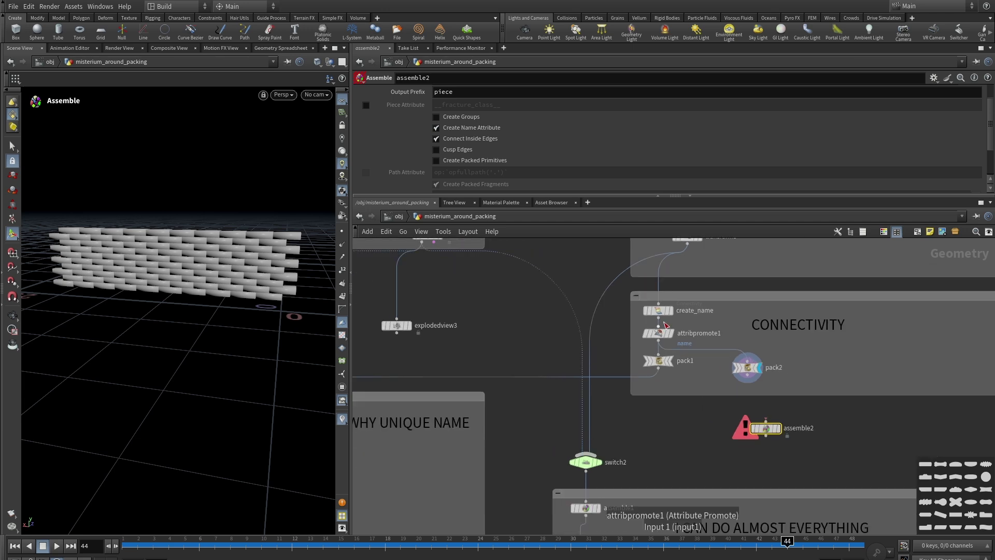
mouse_move(657, 340)
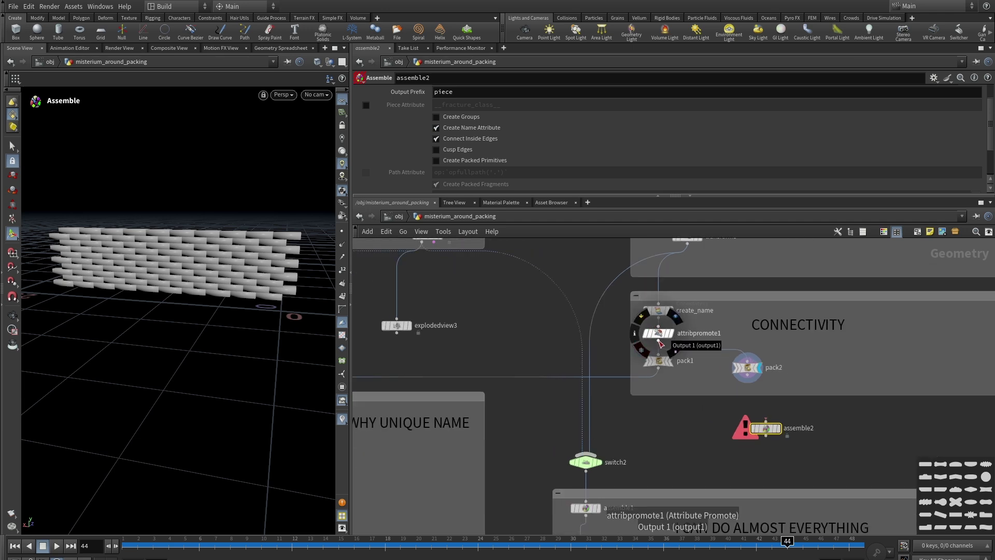
drag(661, 344, 765, 422)
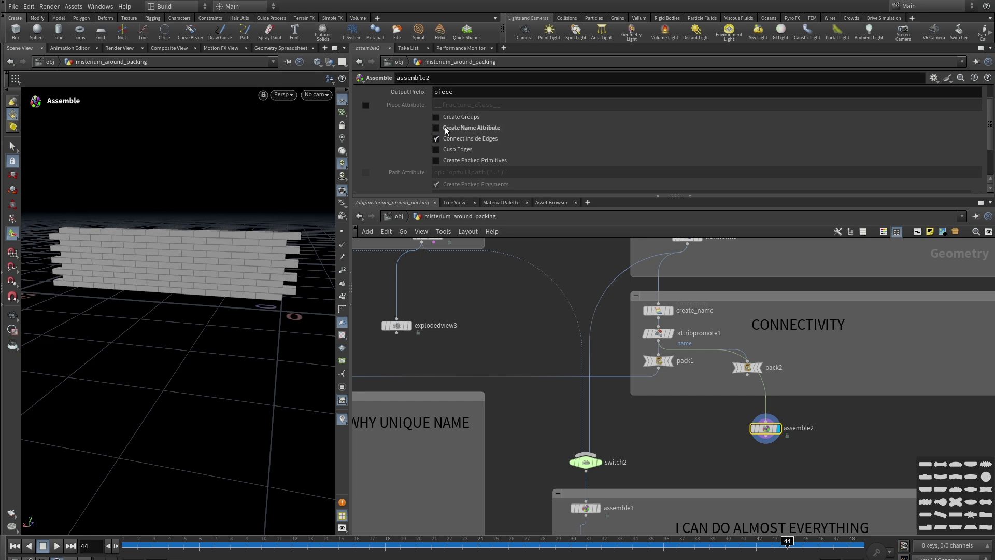
Turn off Create Name Attribute on the displayed assemble2 node and view its attributes in the node info
click(744, 431)
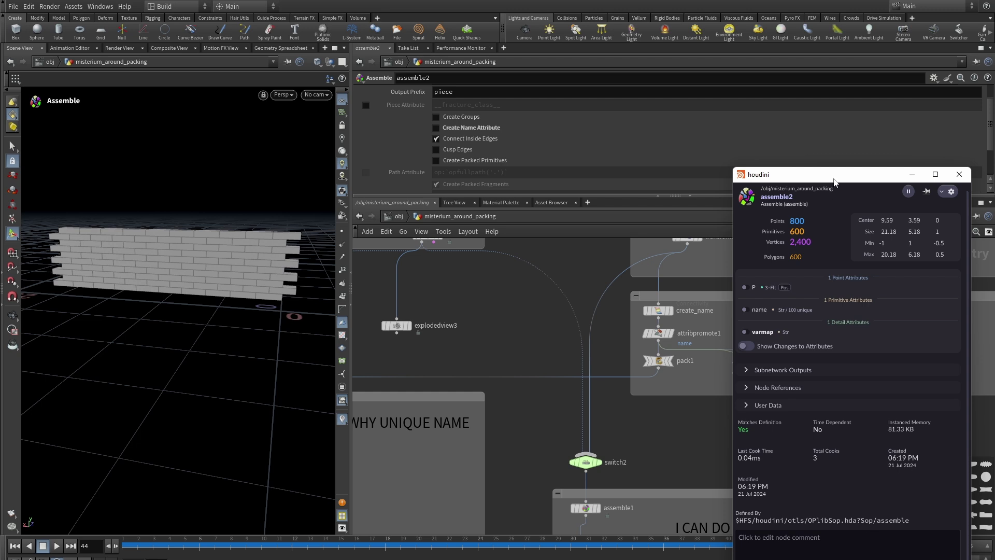
drag(834, 182, 840, 91)
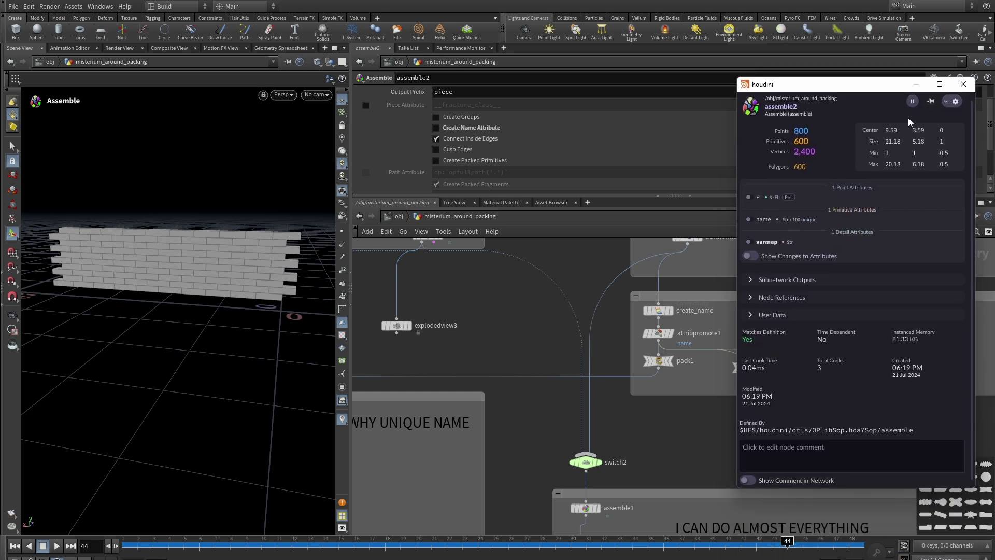
click(963, 84)
Turn on Create Packed Primitives for assemble2
middle_drag(830, 430, 834, 388)
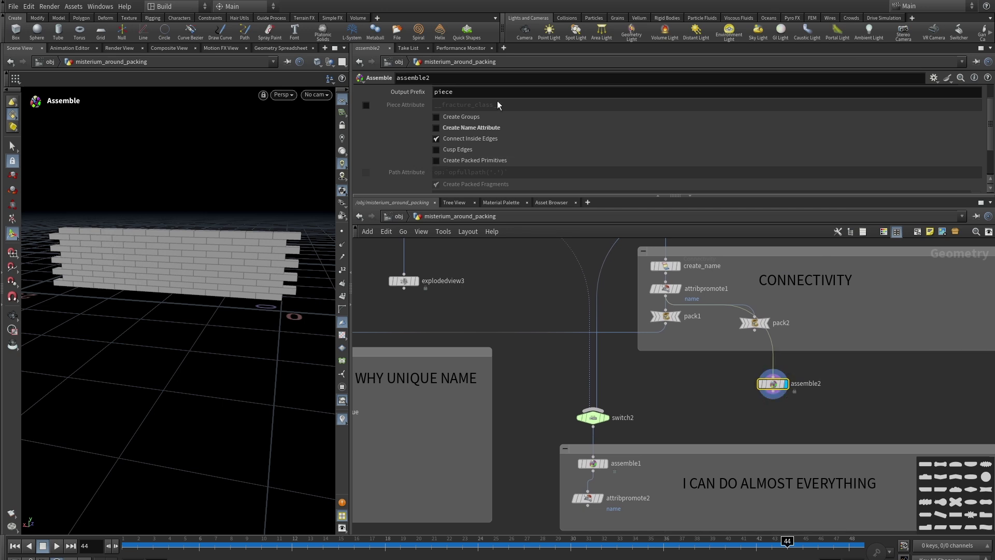
click(436, 160)
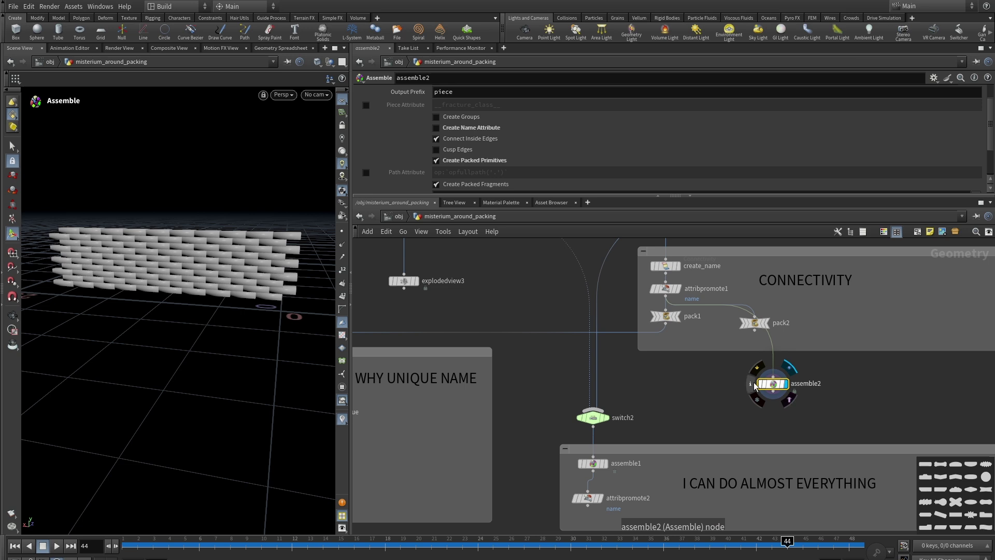
Check the attributes and packed primitives of assemble2 in its node info
click(750, 386)
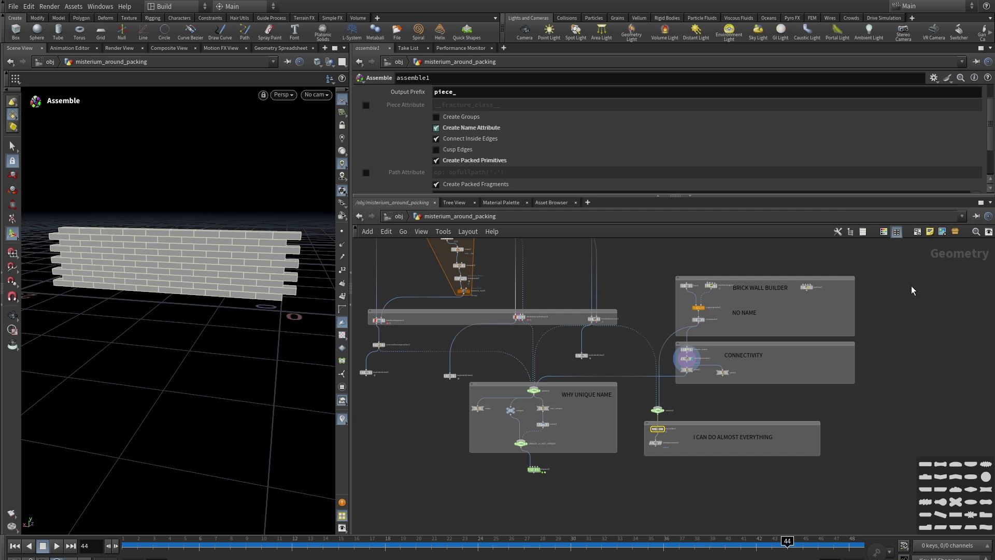
Review create_name and attribpromote1 in the CONNECTIVITY group, along with the rbdmaterialfracture1, voronoifracture1 and booleanfracture1 nodes
scroll(745, 387, up, 4)
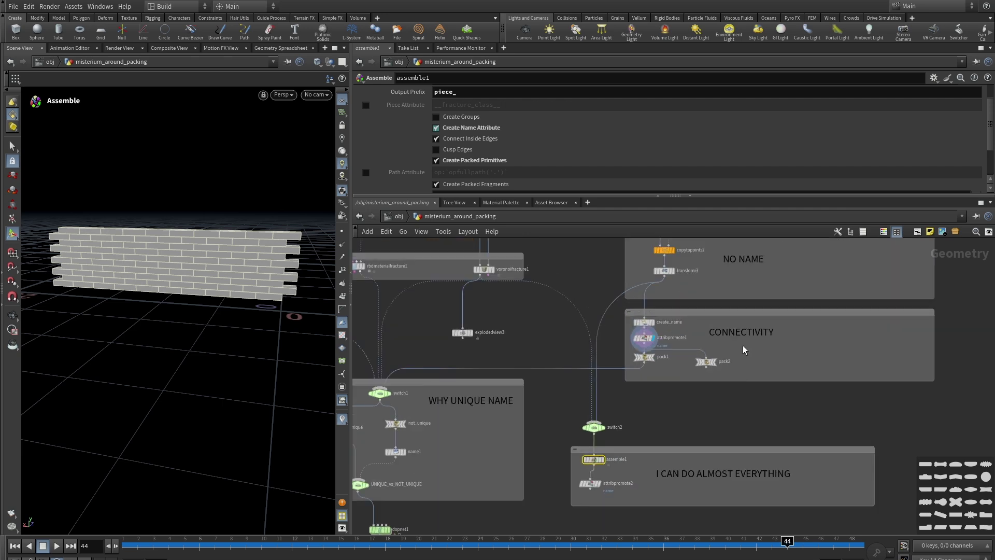
middle_drag(742, 346, 794, 332)
scroll(786, 330, up, 3)
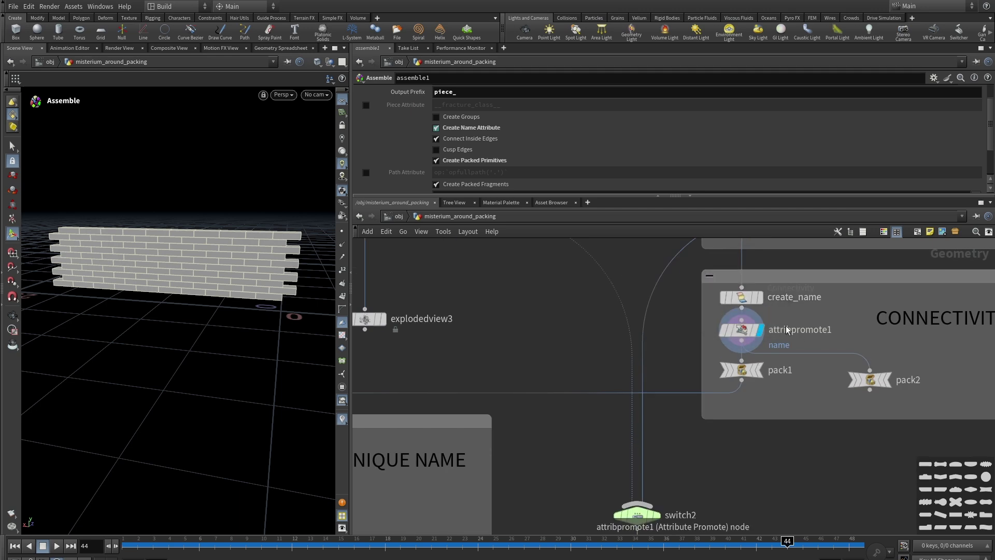
mouse_move(755, 299)
scroll(769, 301, down, 3)
middle_drag(779, 374, 888, 419)
mouse_move(715, 387)
scroll(788, 328, down, 3)
scroll(657, 331, up, 3)
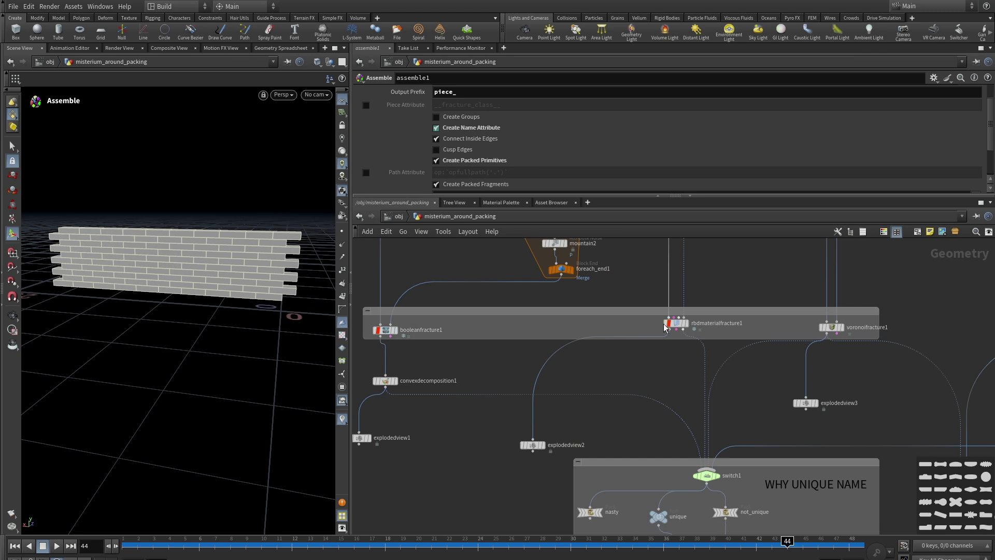
mouse_move(839, 332)
mouse_move(385, 334)
Examine the Name Attribute and Transfer Attributes settings of pack2 in the CONNECTIVITY group
scroll(891, 324, down, 2)
middle_drag(919, 329, 809, 419)
scroll(826, 375, up, 3)
click(782, 348)
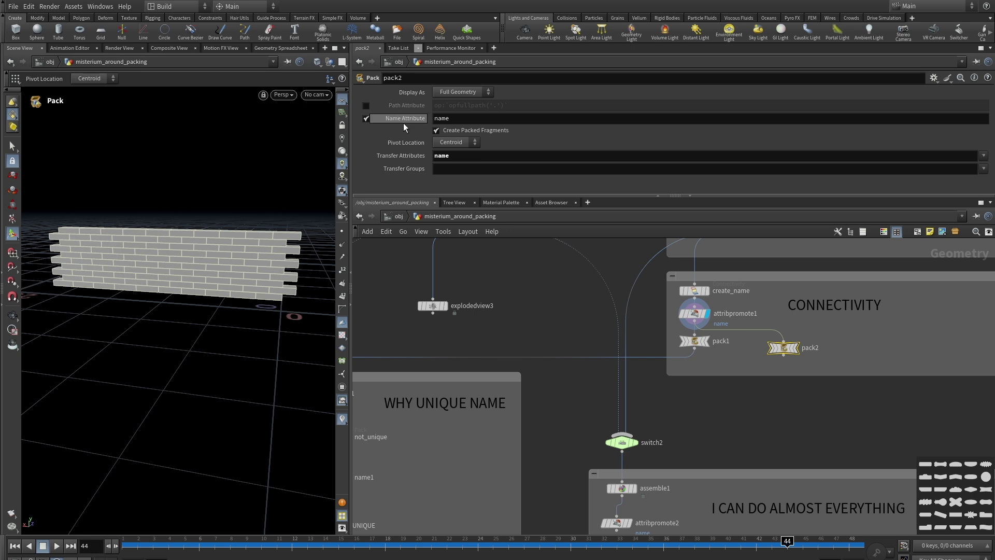
scroll(700, 363, down, 2)
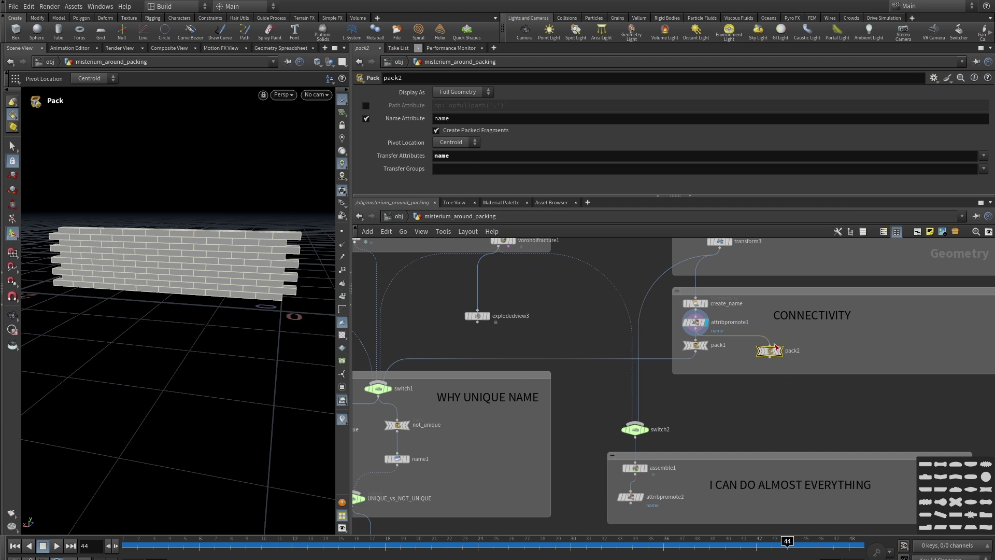
Review all parameters of assemble1 in the I CAN DO ALMOST EVERYTHING group, from the group settings down to the transfer and pivot options
scroll(773, 363, down, 2)
middle_drag(768, 403, 801, 357)
scroll(752, 372, up, 3)
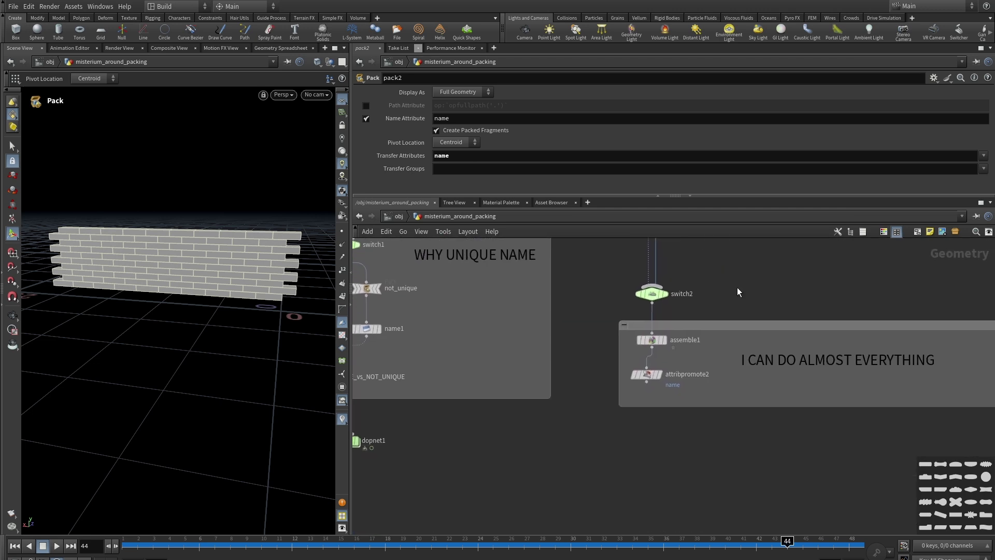
scroll(737, 287, up, 1)
middle_drag(738, 288, 741, 257)
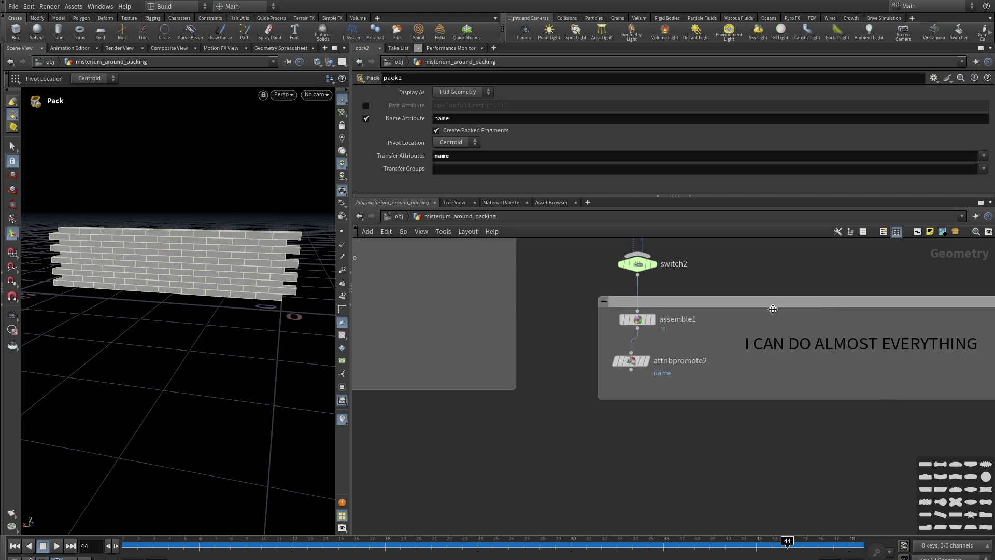
click(637, 319)
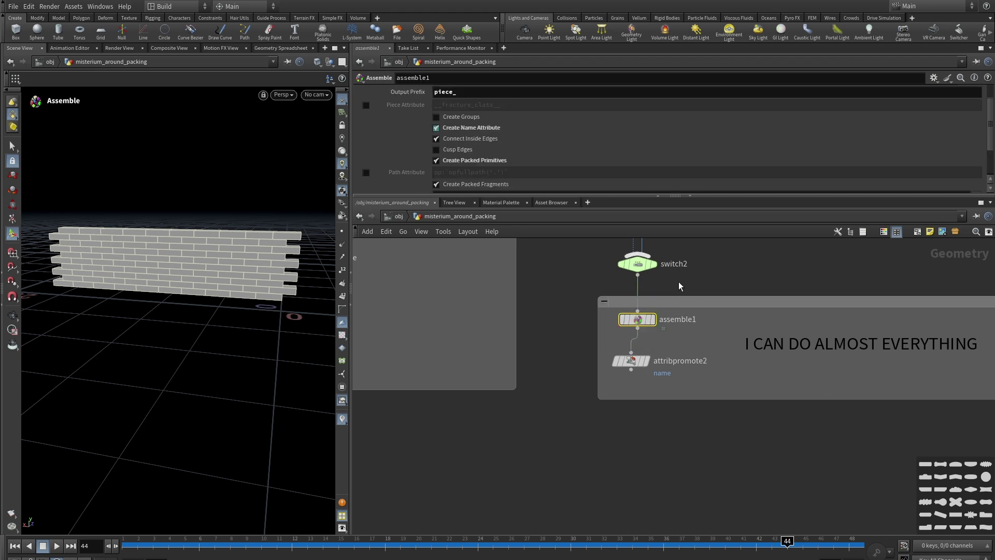
scroll(868, 285, down, 2)
middle_drag(890, 268, 779, 374)
scroll(756, 266, down, 2)
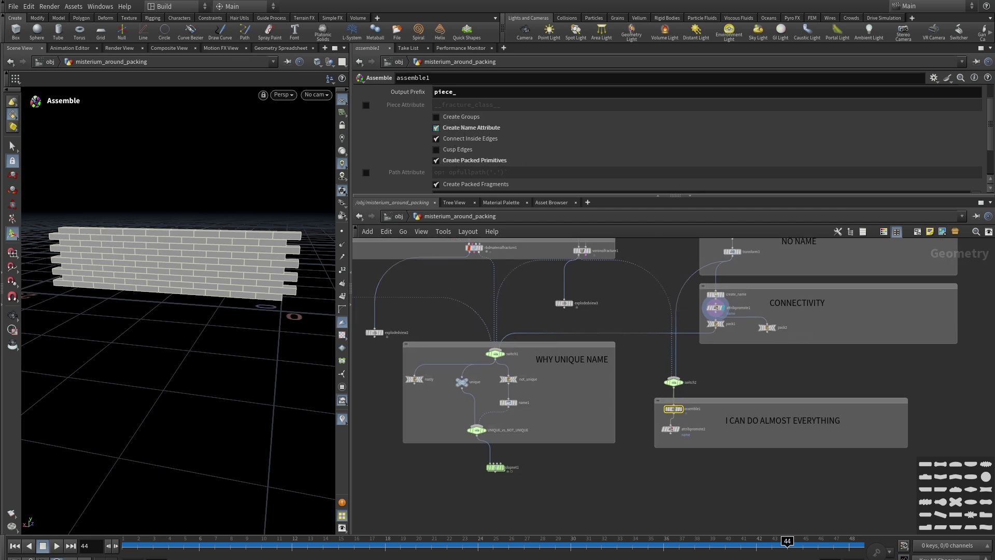
drag(992, 110, 993, 95)
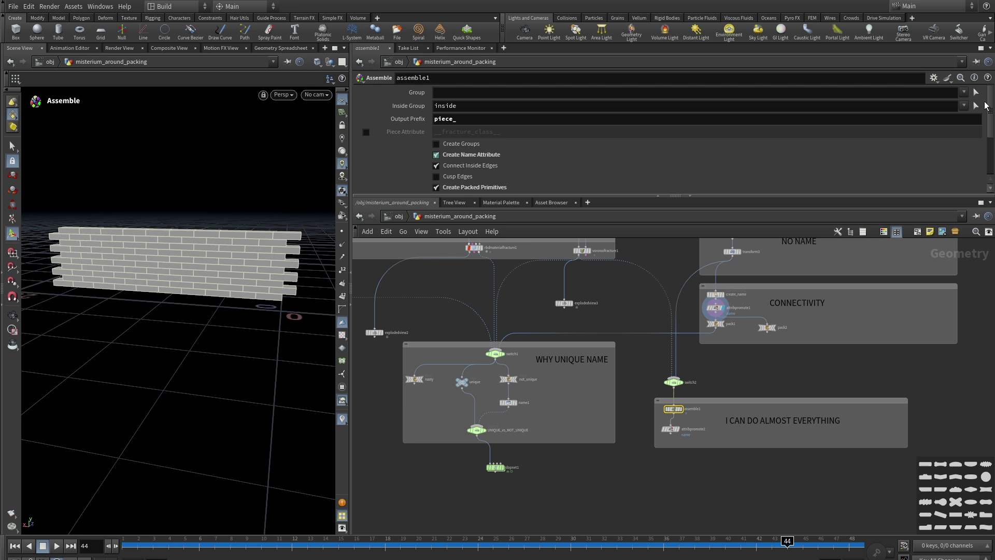
scroll(986, 105, down, 3)
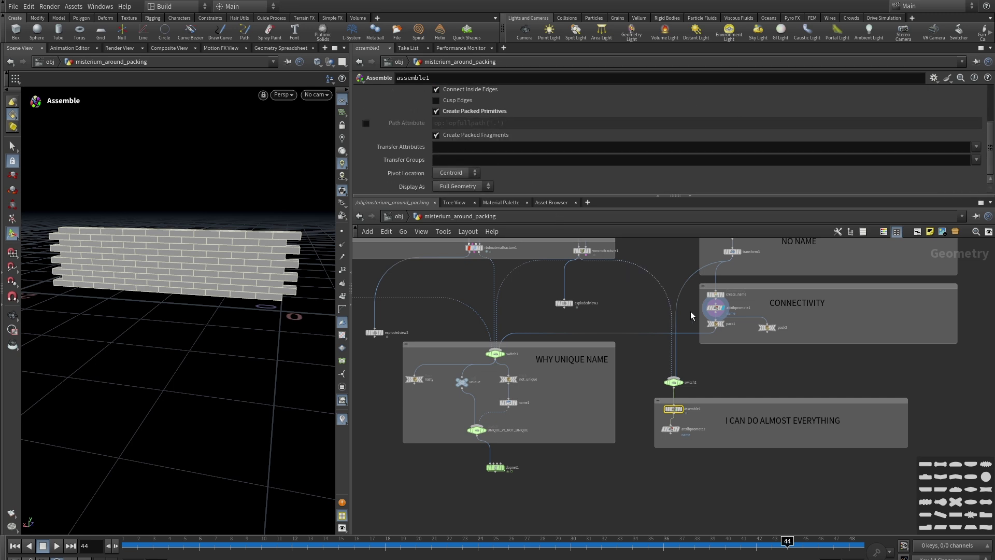
scroll(691, 315, down, 4)
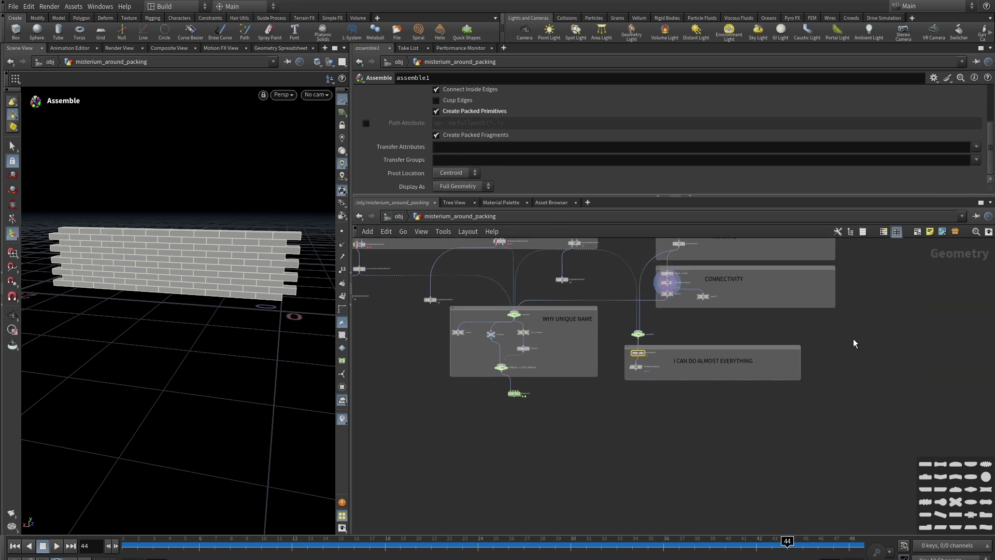